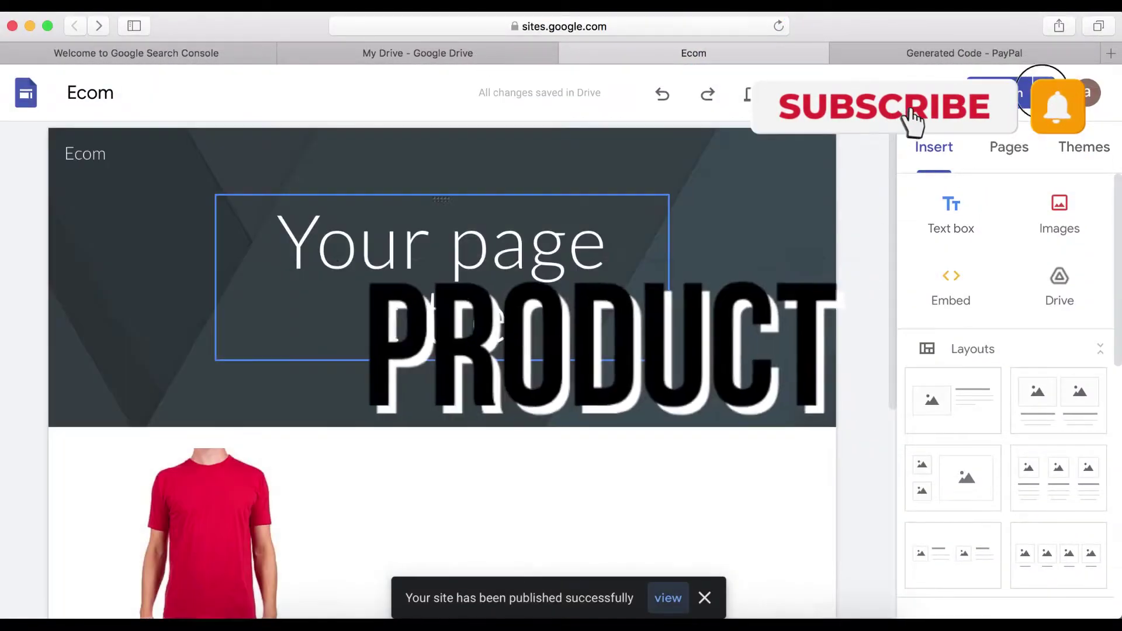
# - Open the live Ecom site in a new tab and check the red T-shirt's Colours choices
pyautogui.click(934, 92)
pyautogui.click(894, 183)
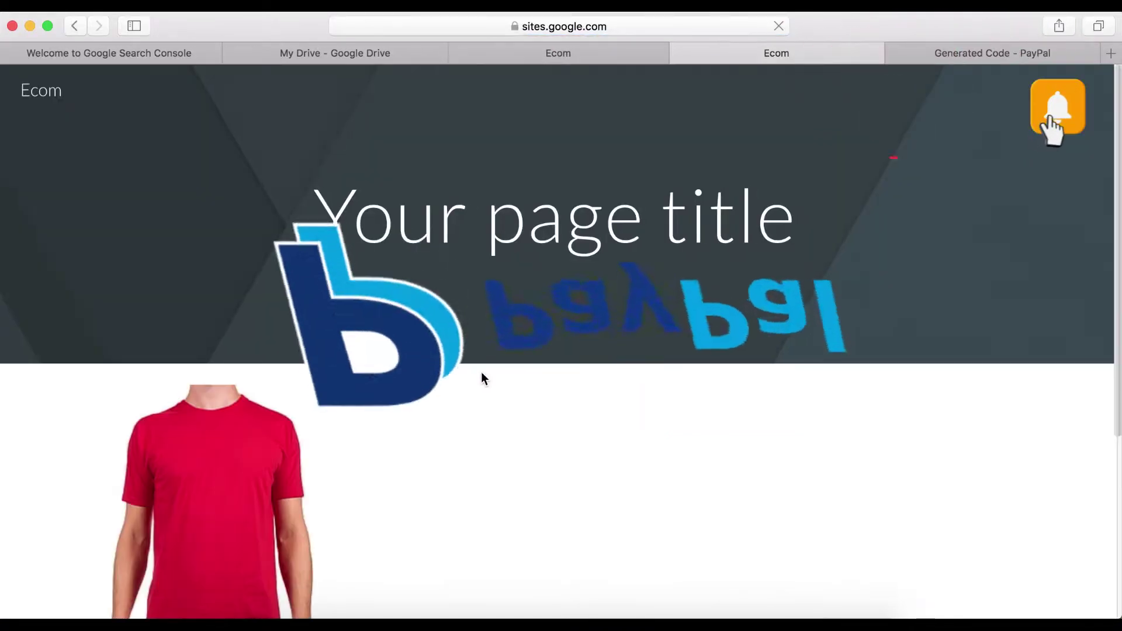
pyautogui.scroll(-5, 482, 374)
pyautogui.click(139, 496)
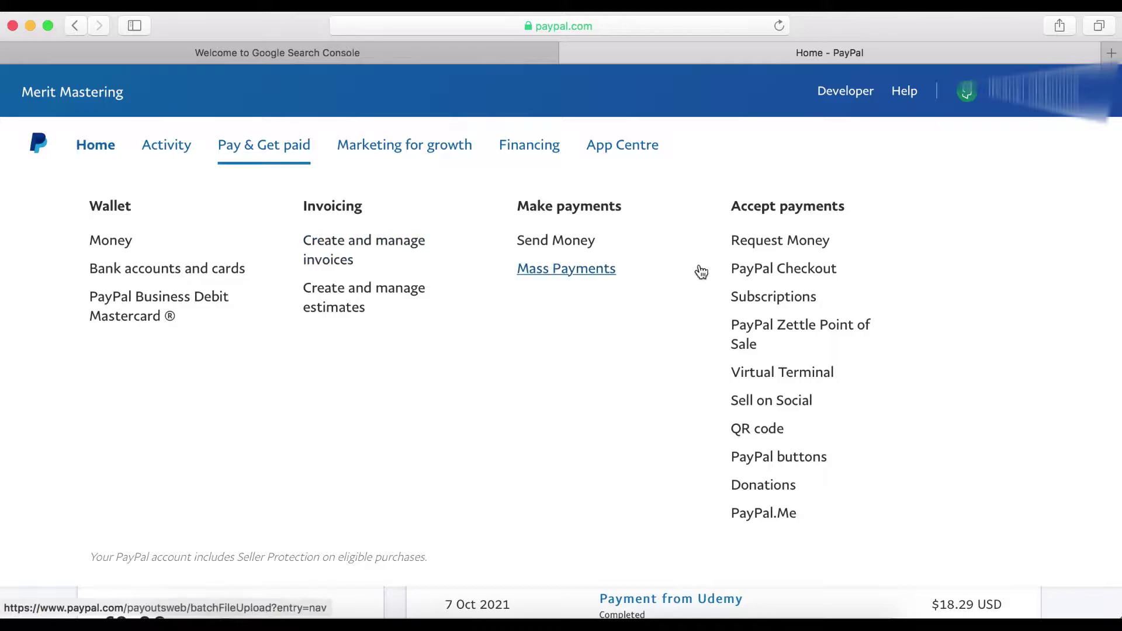
# - Start a PayPal Buy Now button for the item "Men's Tshirt"
pyautogui.click(768, 464)
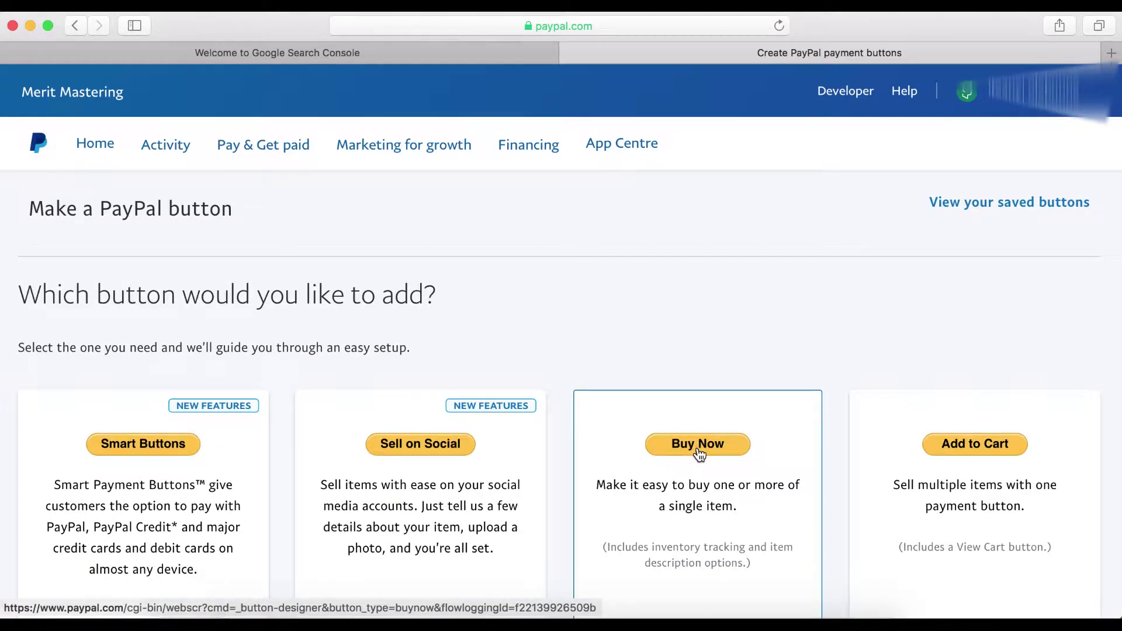
pyautogui.click(698, 447)
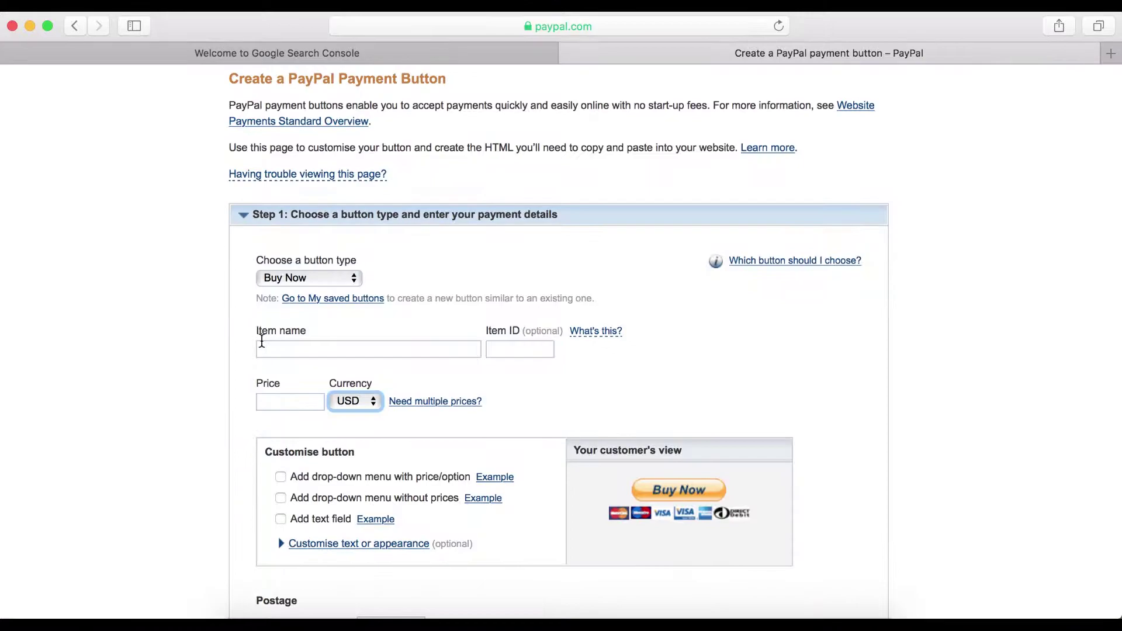
pyautogui.click(280, 347)
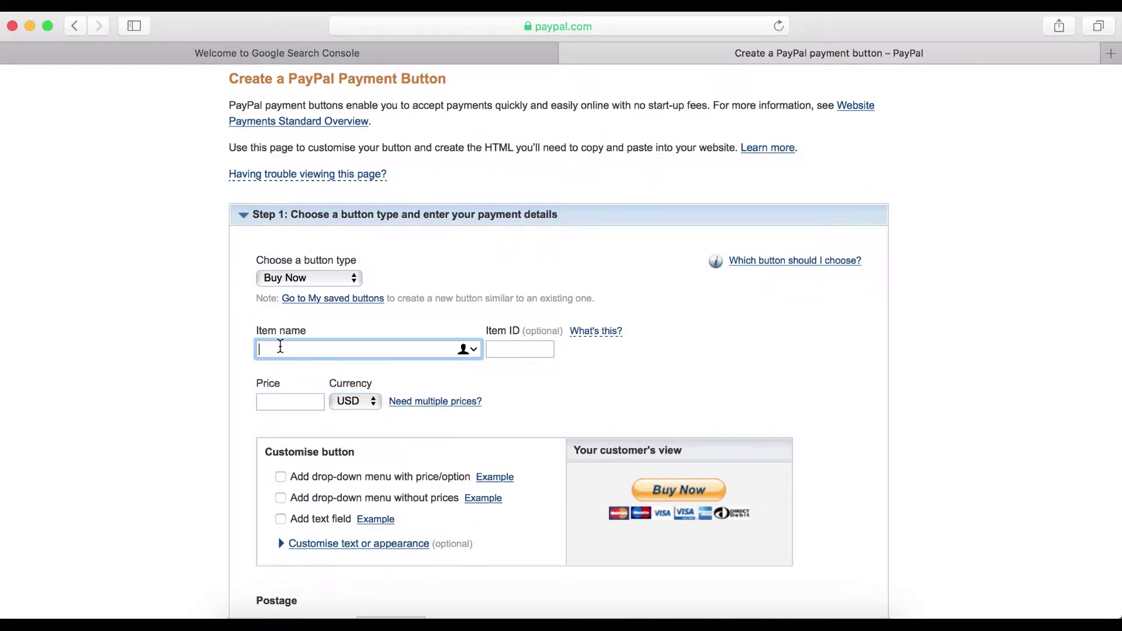
pyautogui.click(282, 348)
pyautogui.write("Men's Tshir")
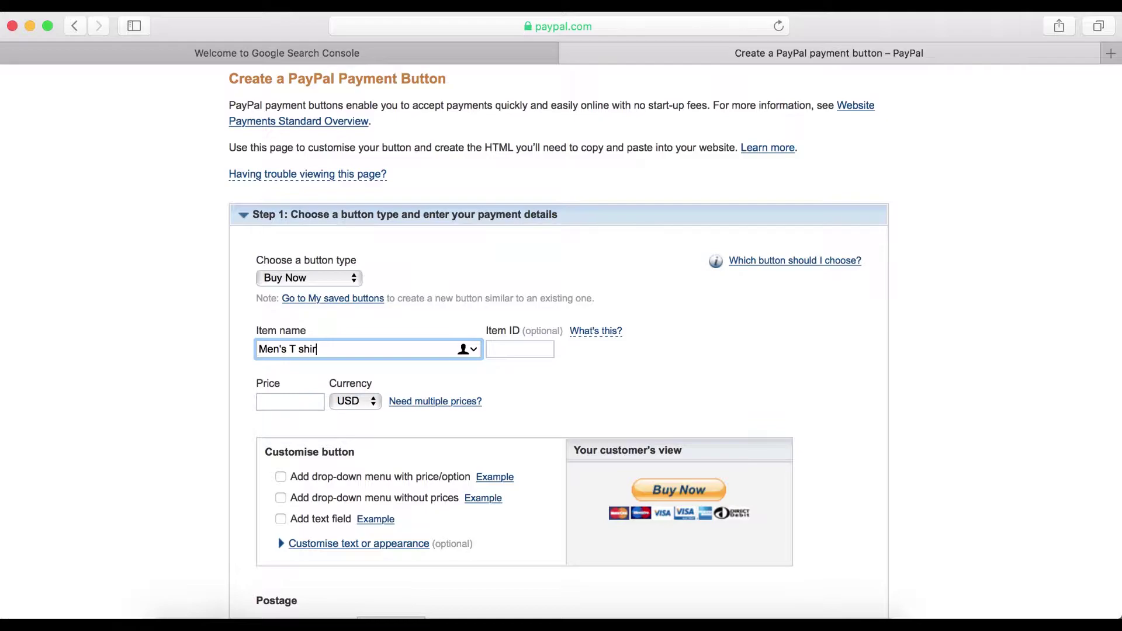
pyautogui.write('t')
pyautogui.click(297, 349)
pyautogui.press('BackSpace')
# - Price the item at 15.99 with currency GBP
pyautogui.click(291, 406)
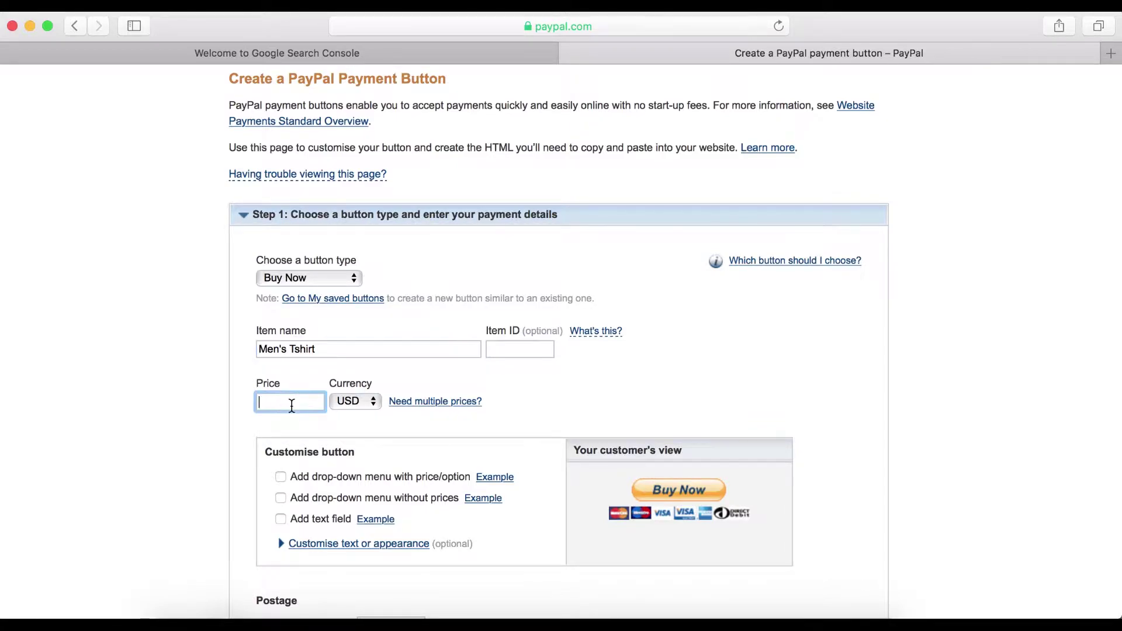
pyautogui.write('15.99')
pyautogui.click(369, 407)
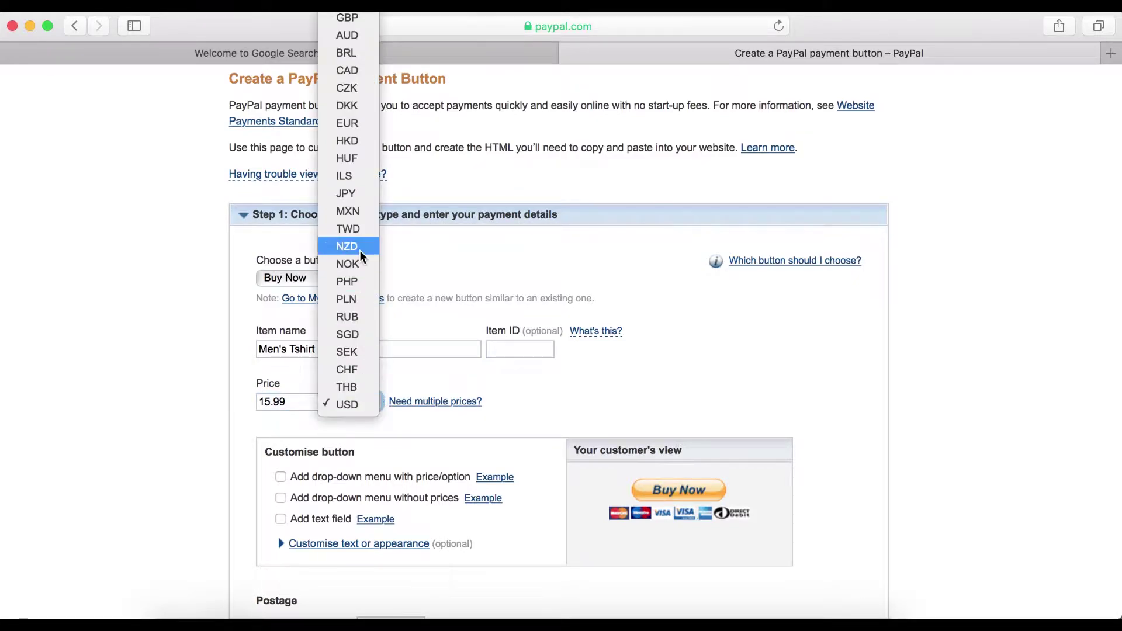
pyautogui.click(348, 19)
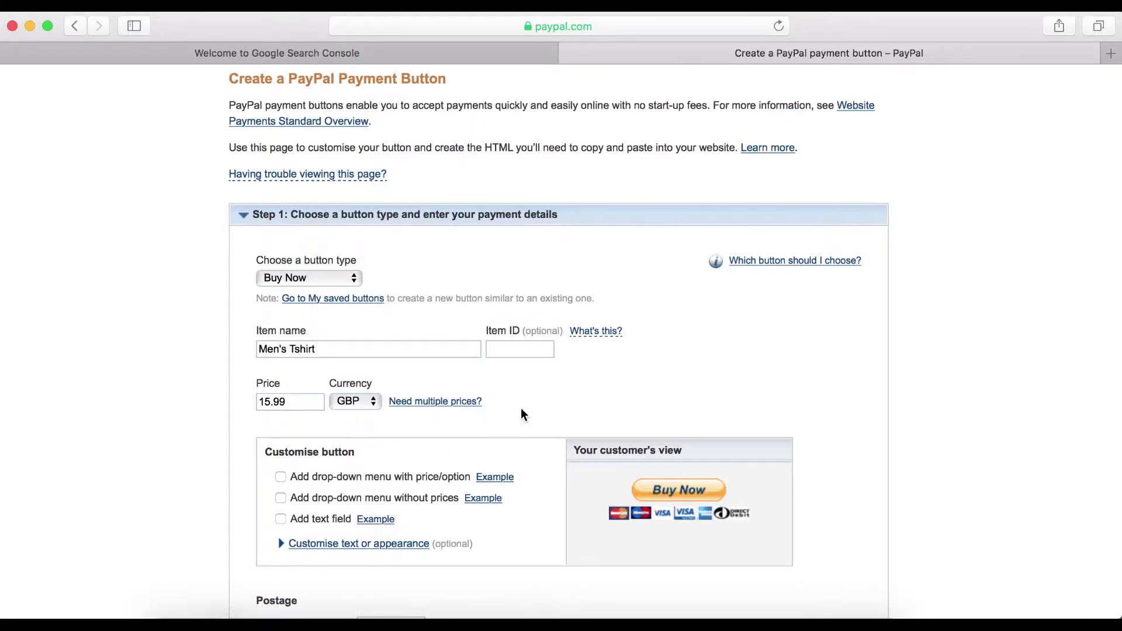
pyautogui.scroll(-3, 441, 458)
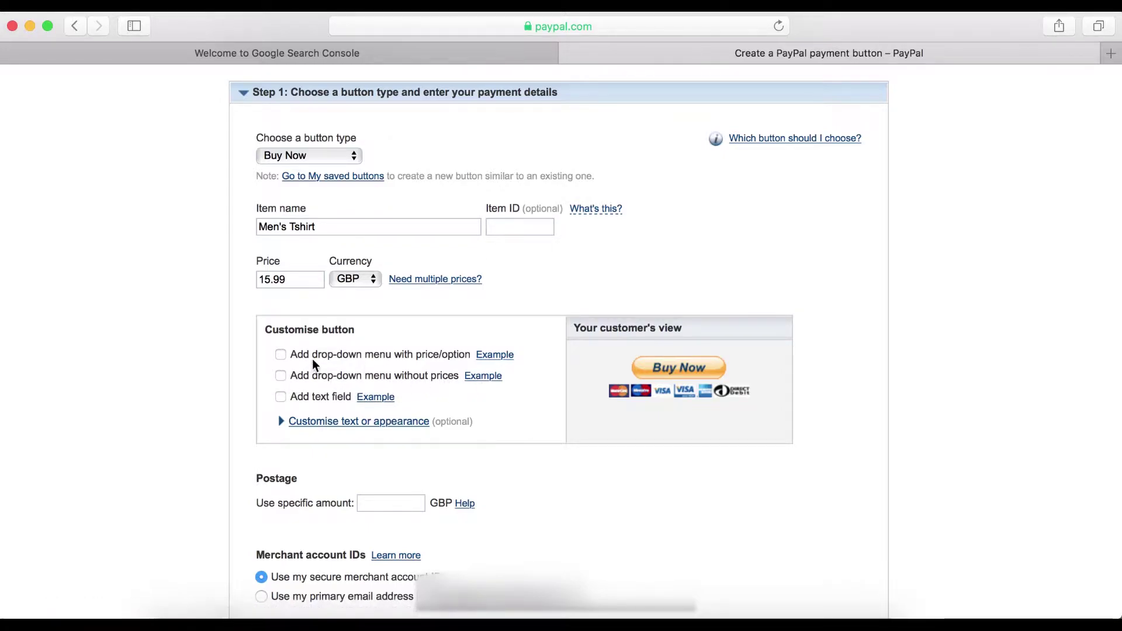
# - Add a price/option drop-down named Colours with Red at 15.99
pyautogui.click(281, 355)
pyautogui.doubleClick(327, 402)
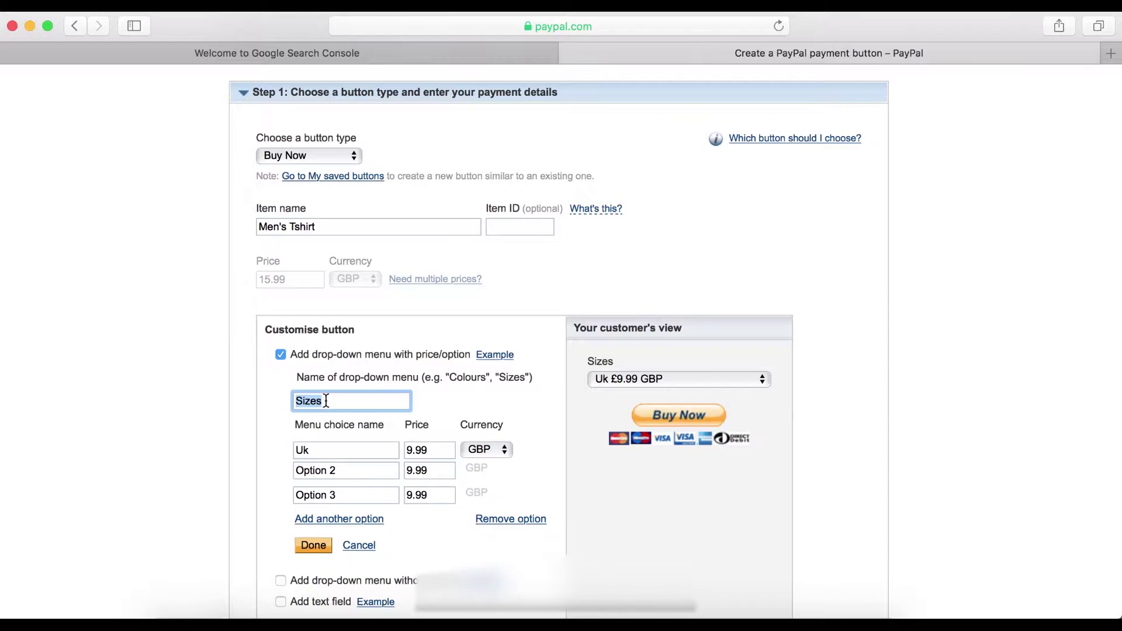
pyautogui.write('Colours')
pyautogui.doubleClick(316, 448)
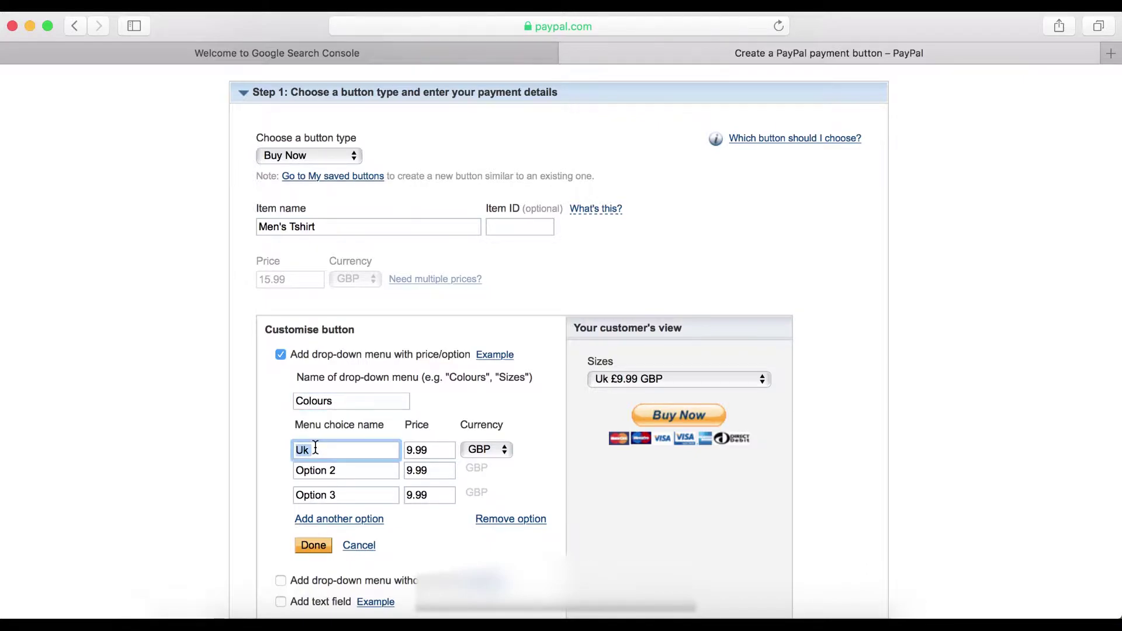
pyautogui.write('Red')
pyautogui.click(429, 451)
pyautogui.doubleClick(425, 445)
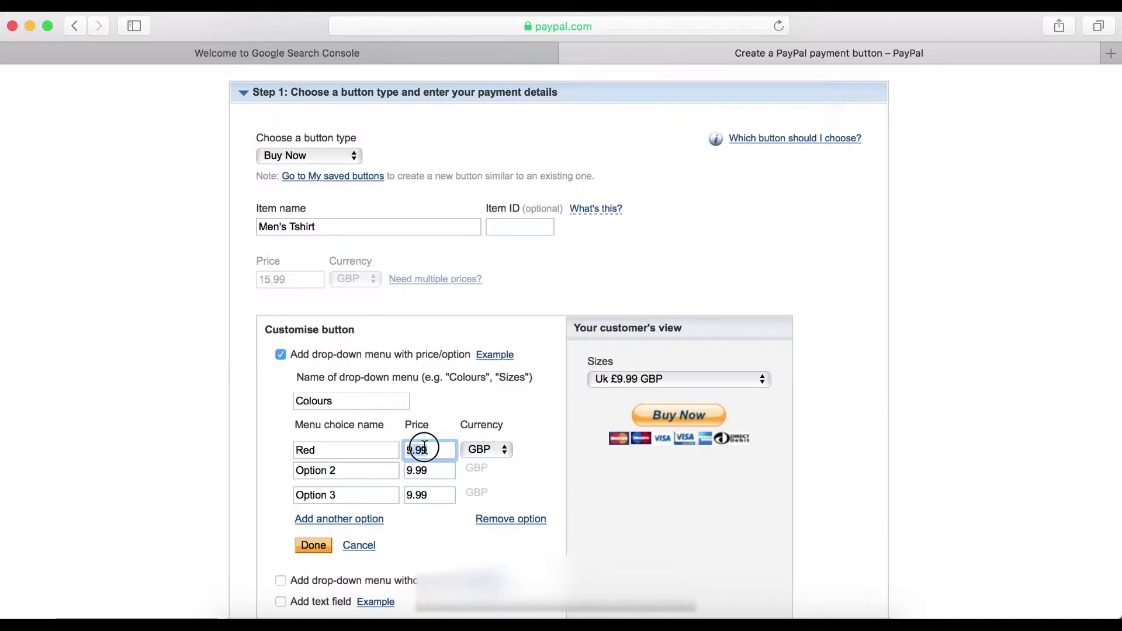
pyautogui.write('15')
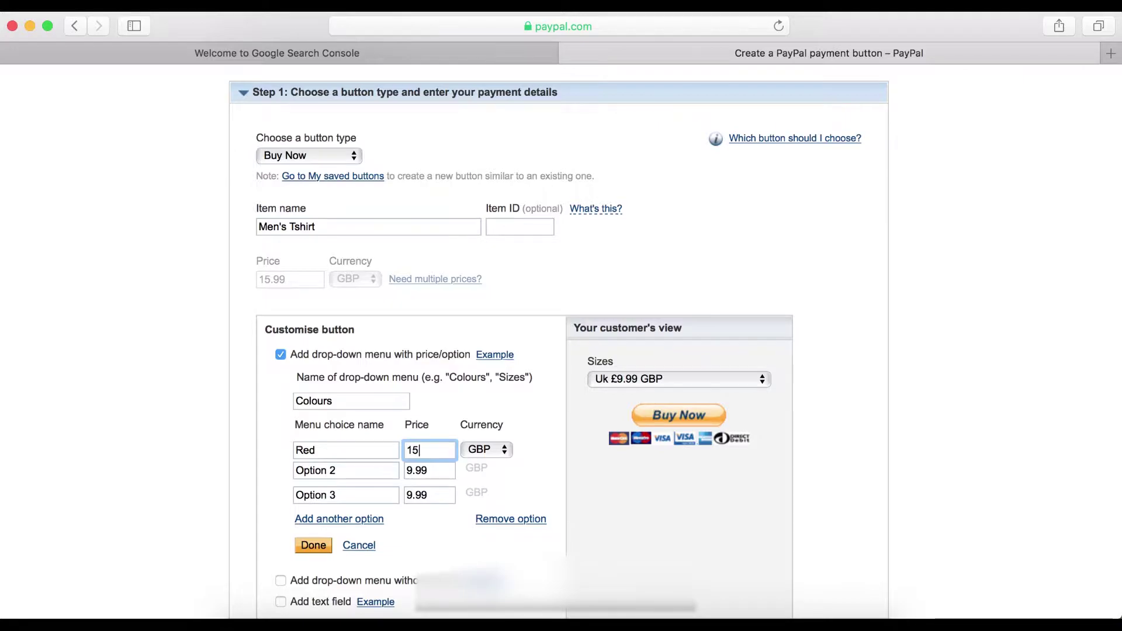
pyautogui.write('.99')
# - Add black at 20.99 and pink at 9.99 as further Colours options, then finish
pyautogui.click(432, 467)
pyautogui.tripleClick(332, 475)
pyautogui.write('blacl')
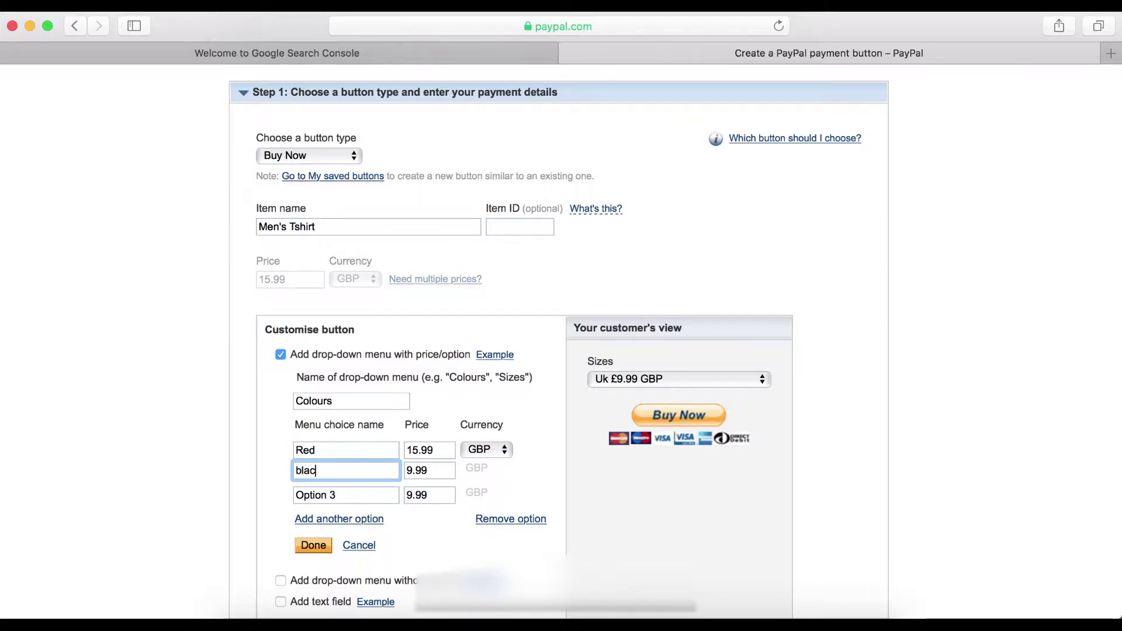
pyautogui.tripleClick(436, 471)
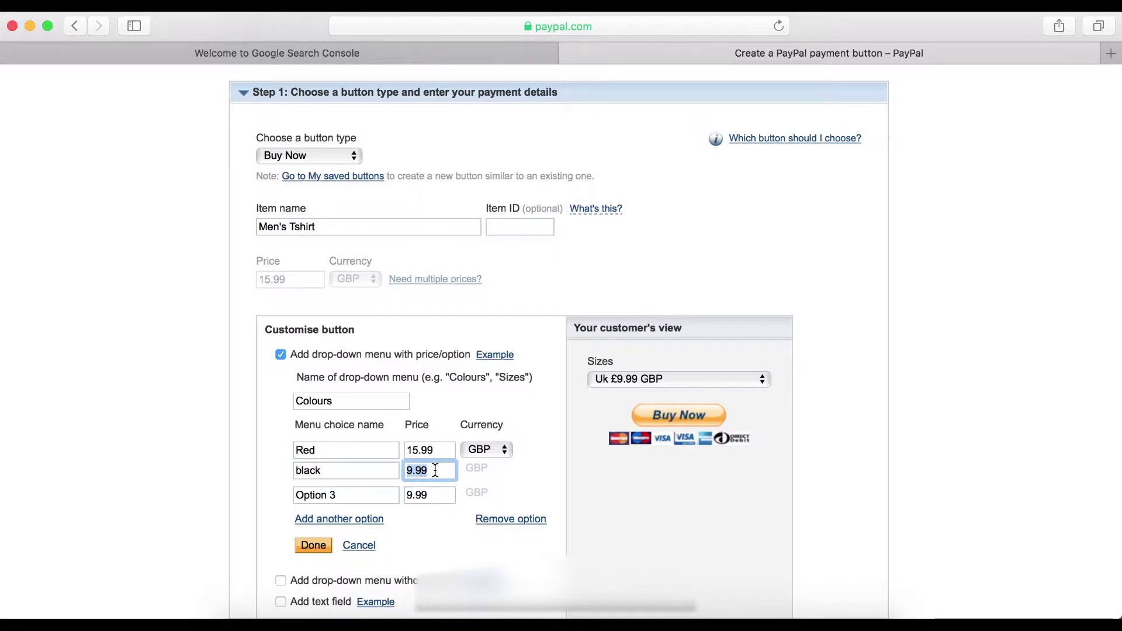
pyautogui.write('20.99')
pyautogui.click(332, 495)
pyautogui.tripleClick(333, 495)
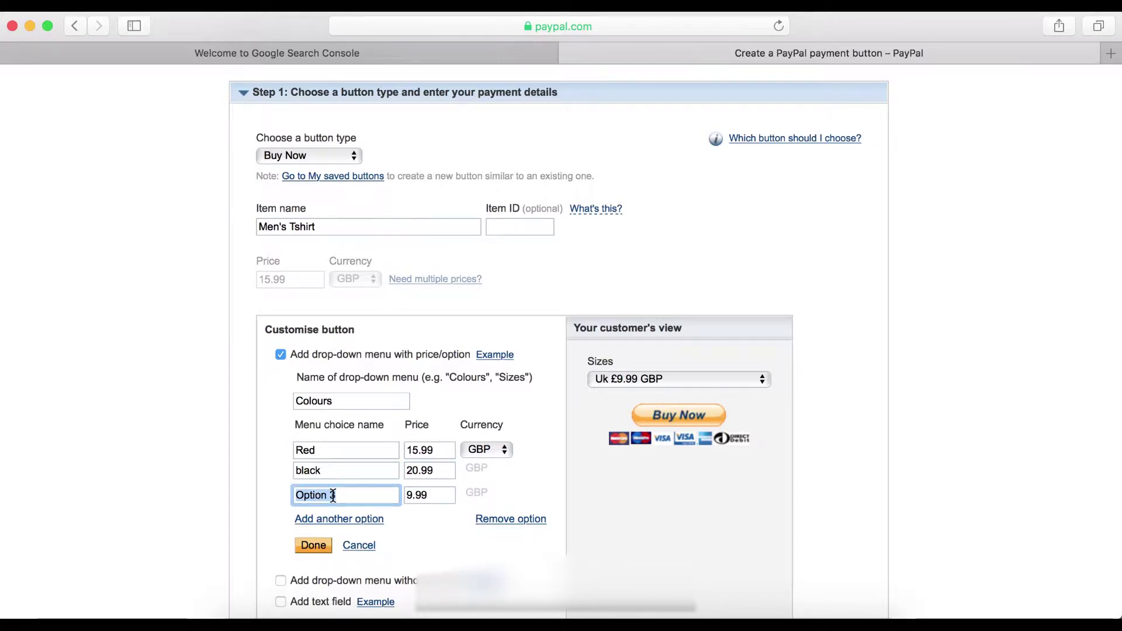
pyautogui.write('pink')
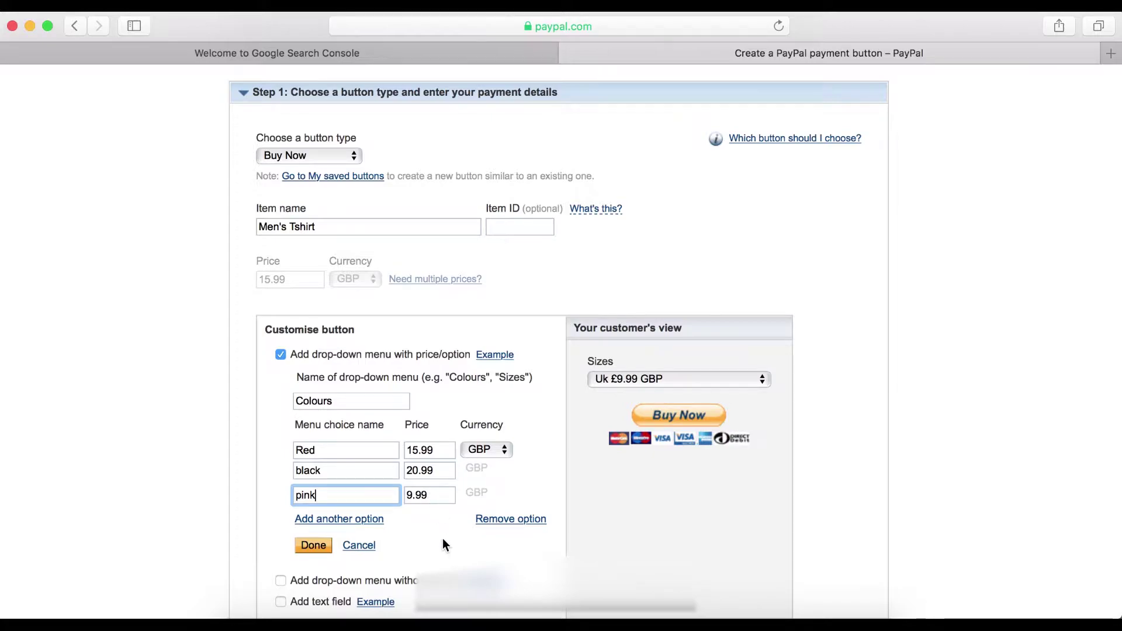
pyautogui.scroll(-2, 443, 538)
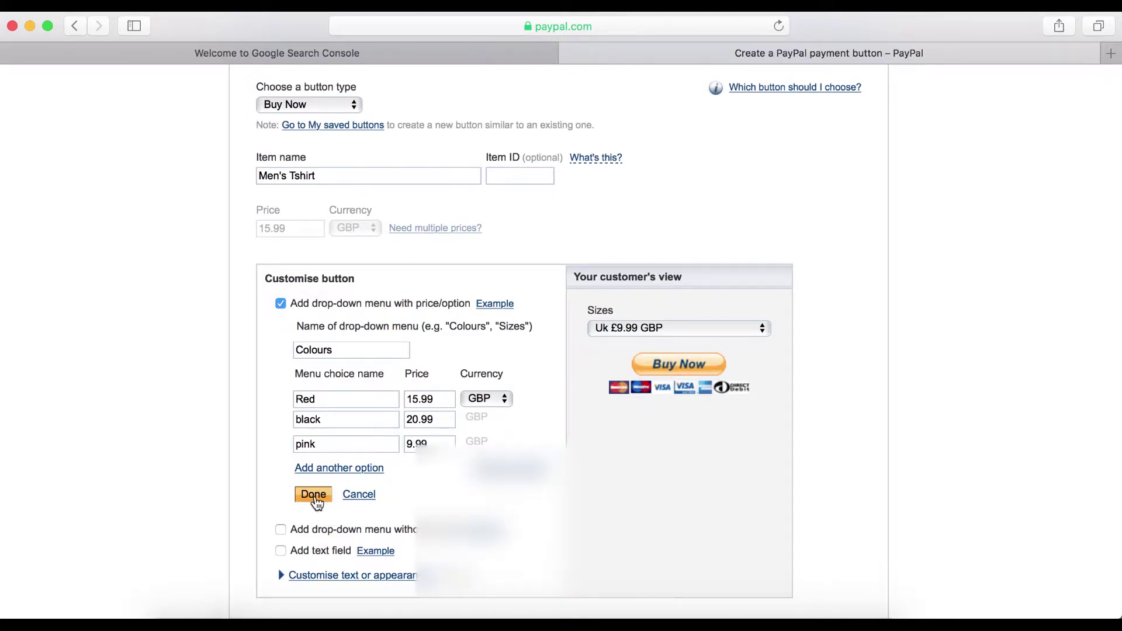
pyautogui.click(314, 494)
# - Set the specific postage amount to 3.99 GBP from the saved suggestion
pyautogui.scroll(-4, 408, 446)
pyautogui.click(391, 342)
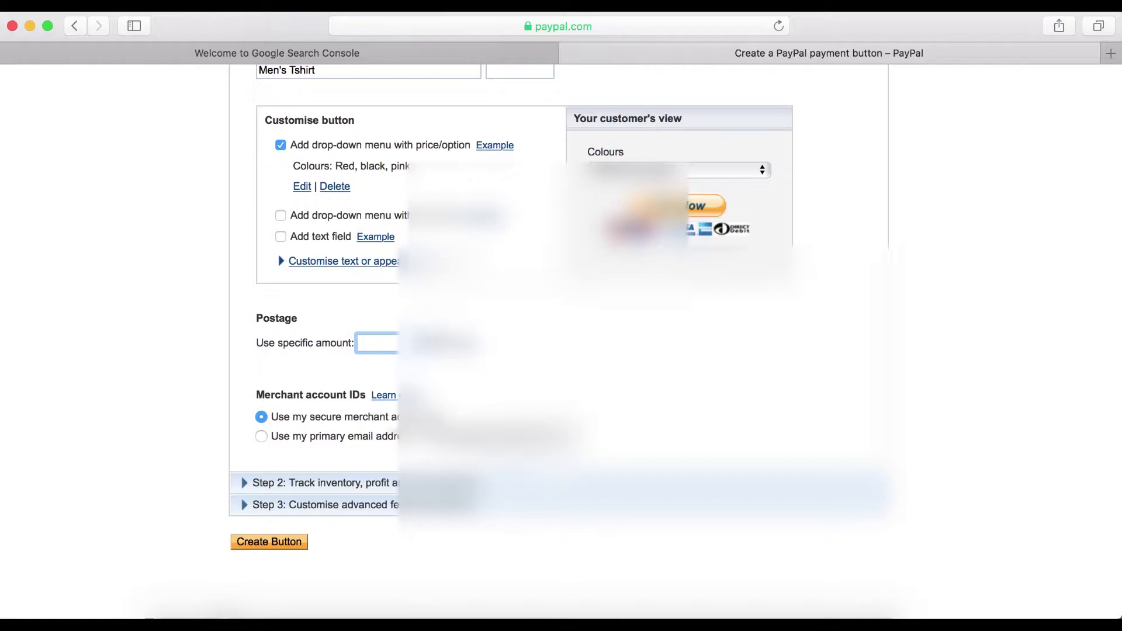
pyautogui.press('Down')
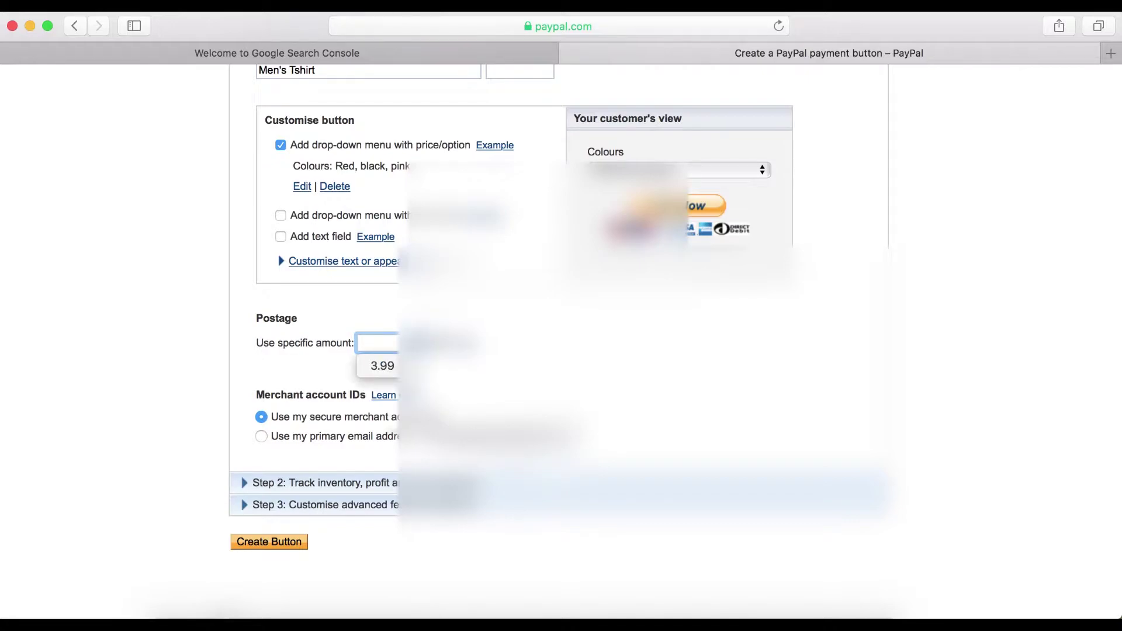
pyautogui.click(497, 361)
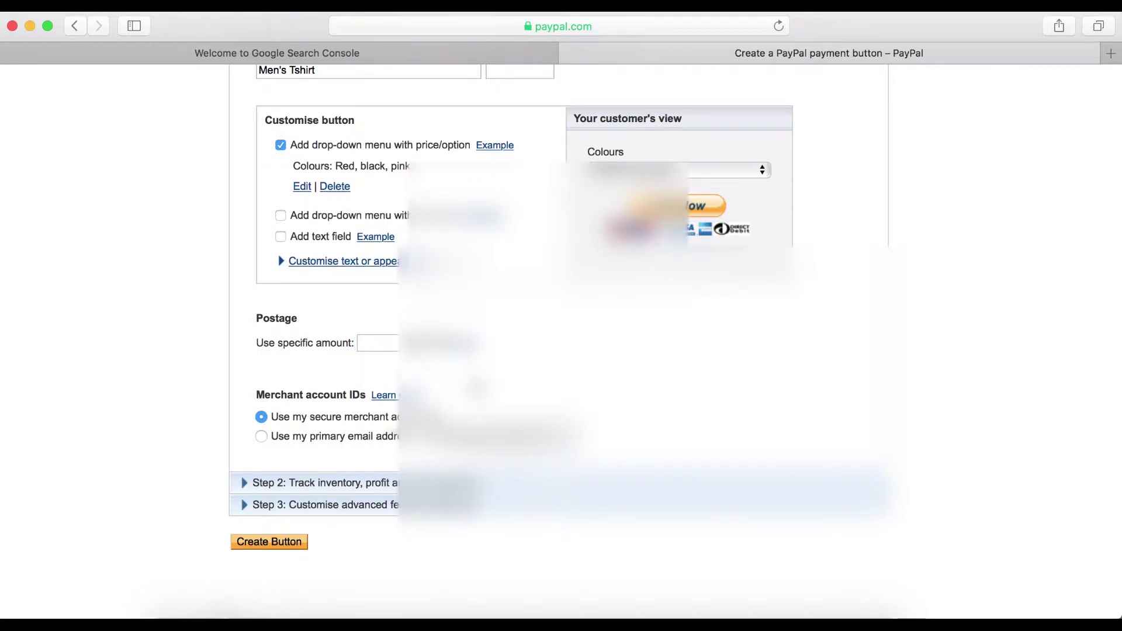
pyautogui.scroll(-2, 366, 396)
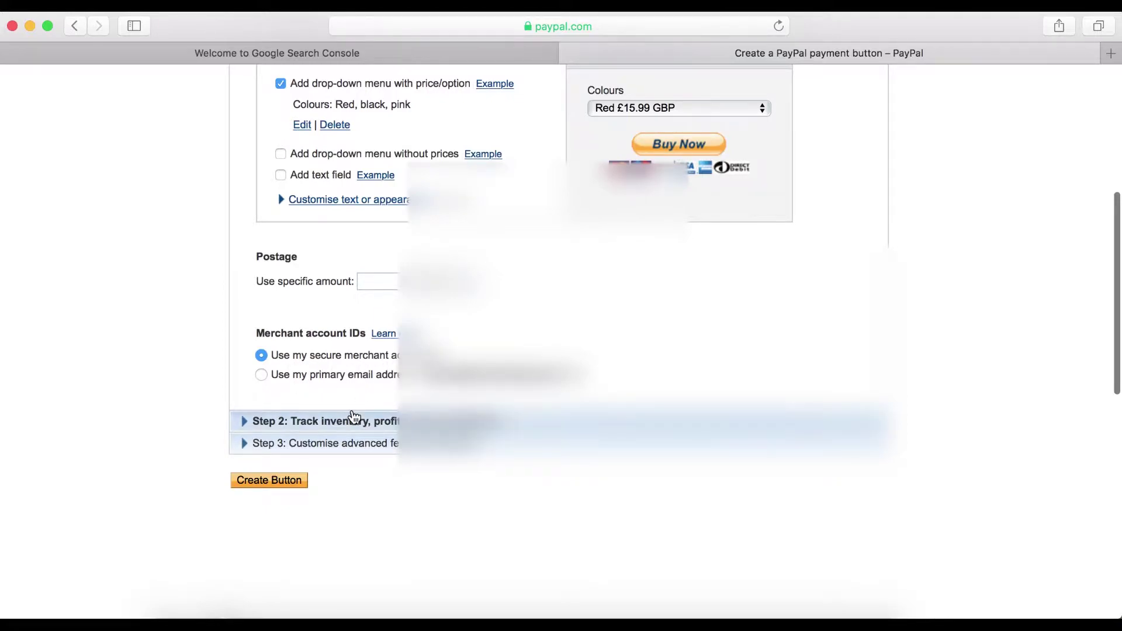
pyautogui.scroll(-5, 354, 417)
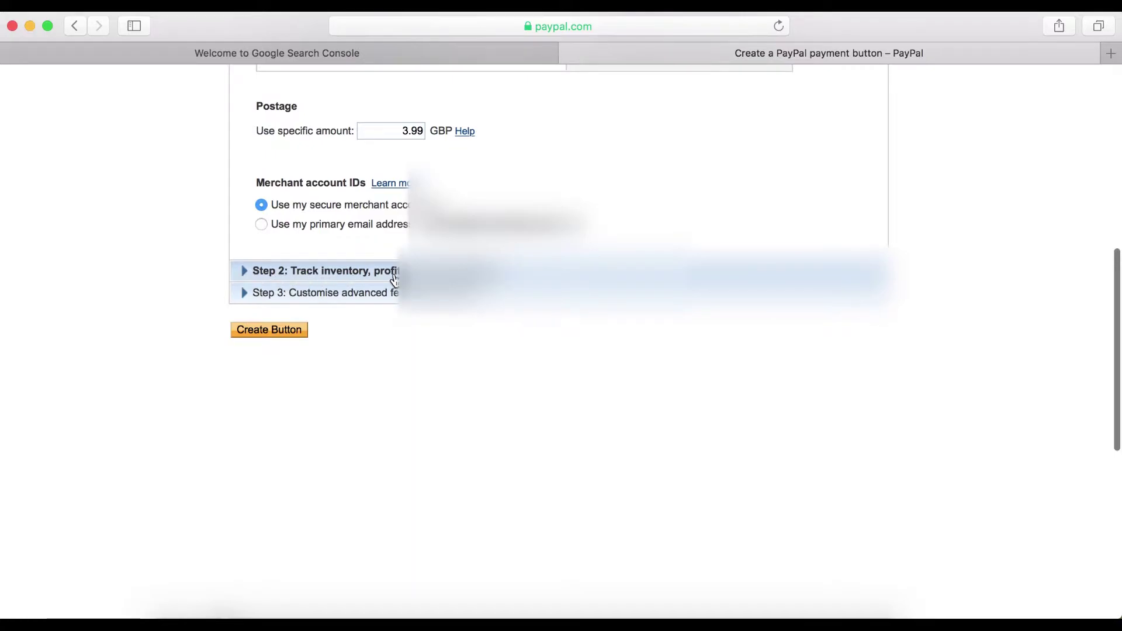
pyautogui.click(526, 270)
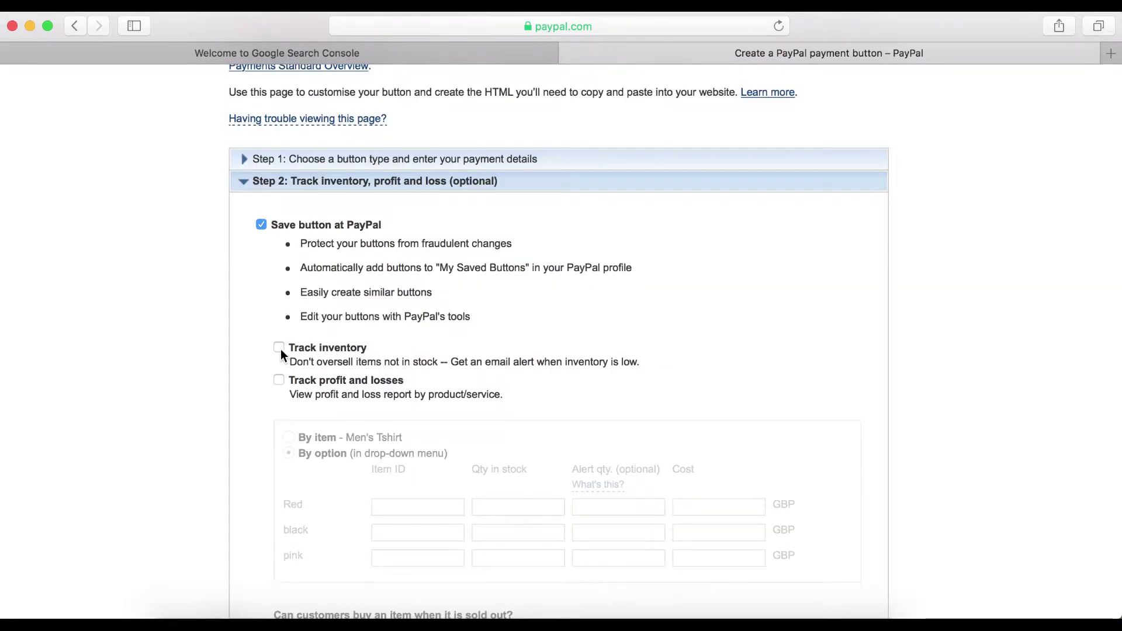
pyautogui.click(279, 348)
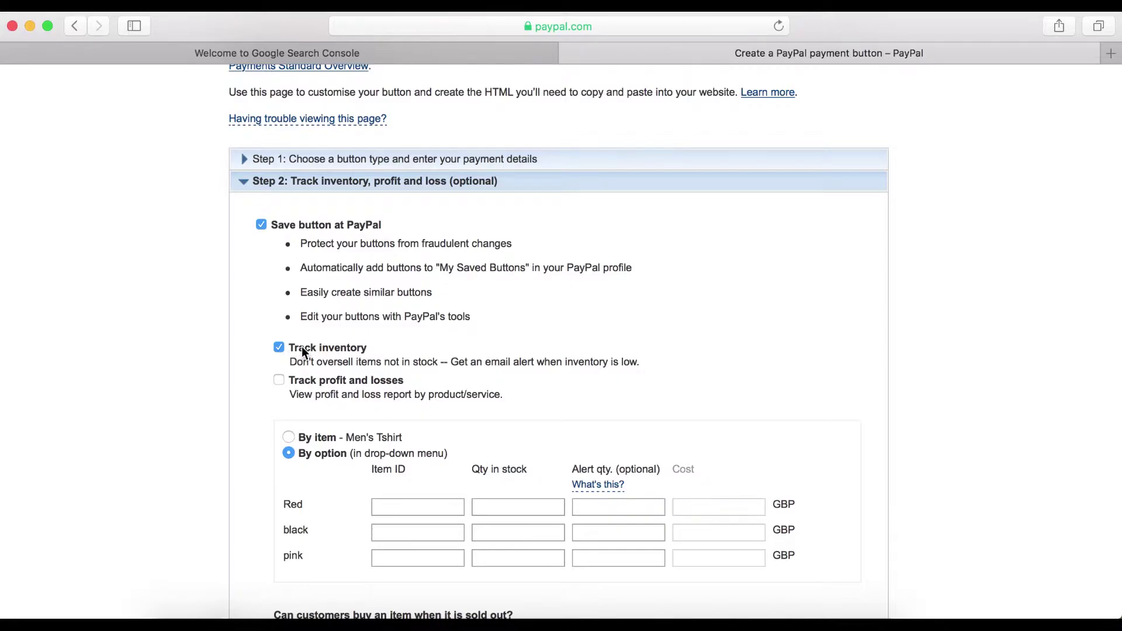
pyautogui.scroll(-3, 397, 414)
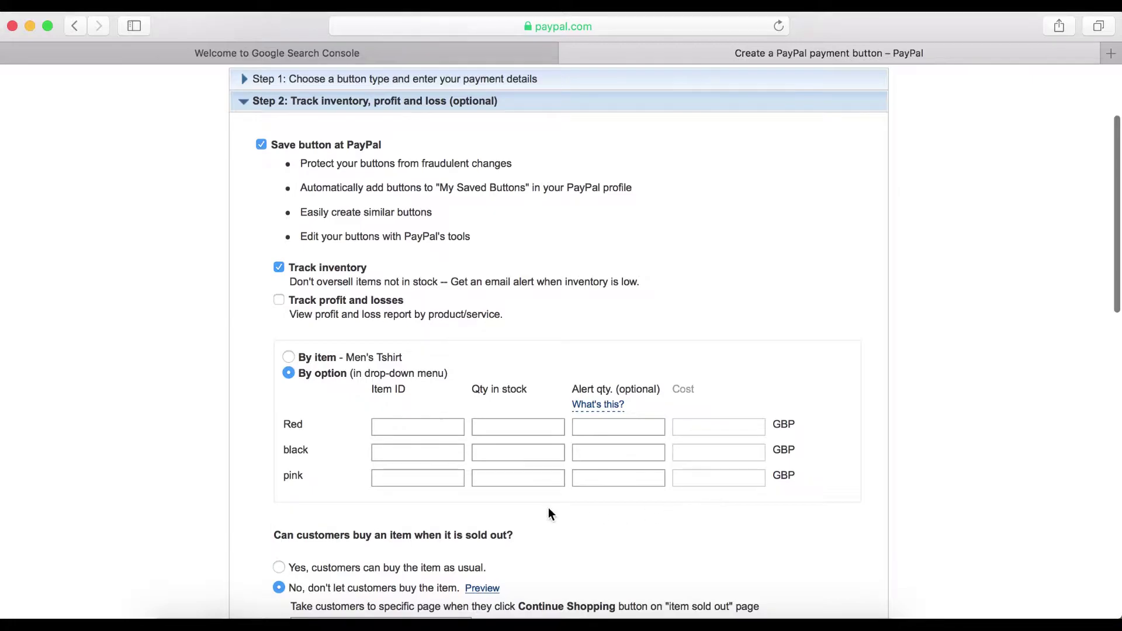
pyautogui.scroll(-5, 549, 508)
pyautogui.scroll(-6, 384, 388)
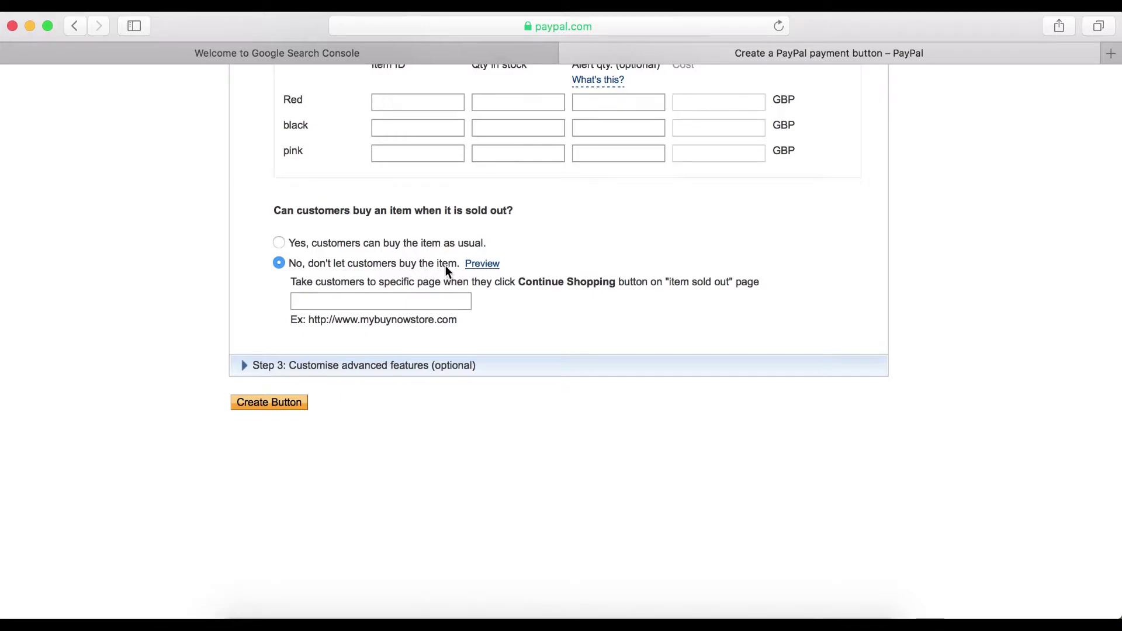
pyautogui.scroll(1, 467, 251)
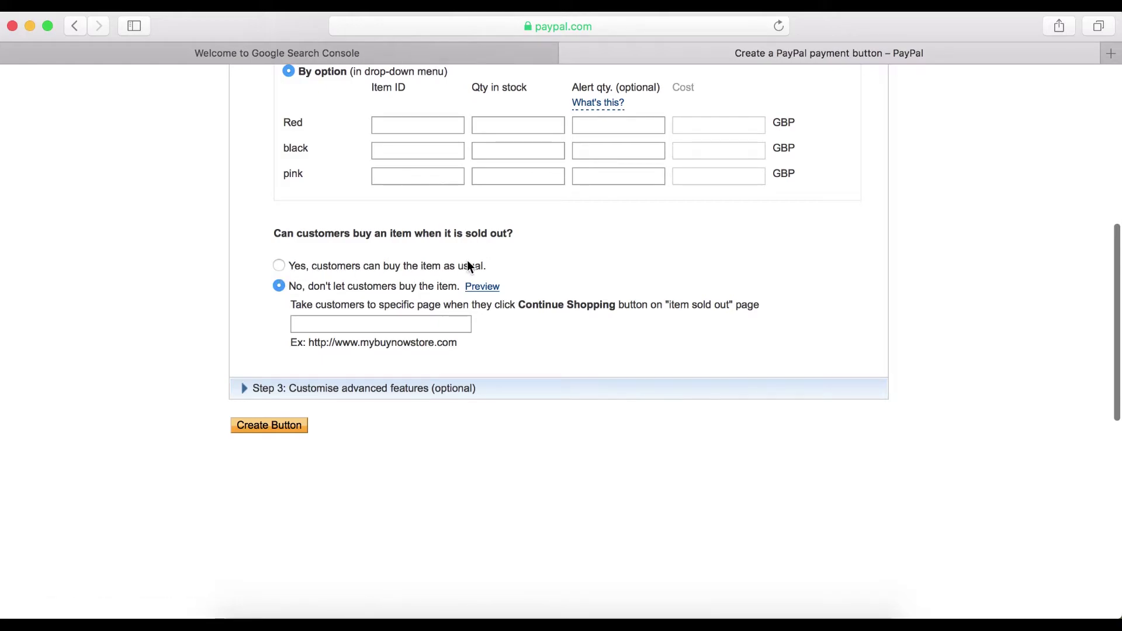
pyautogui.click(279, 266)
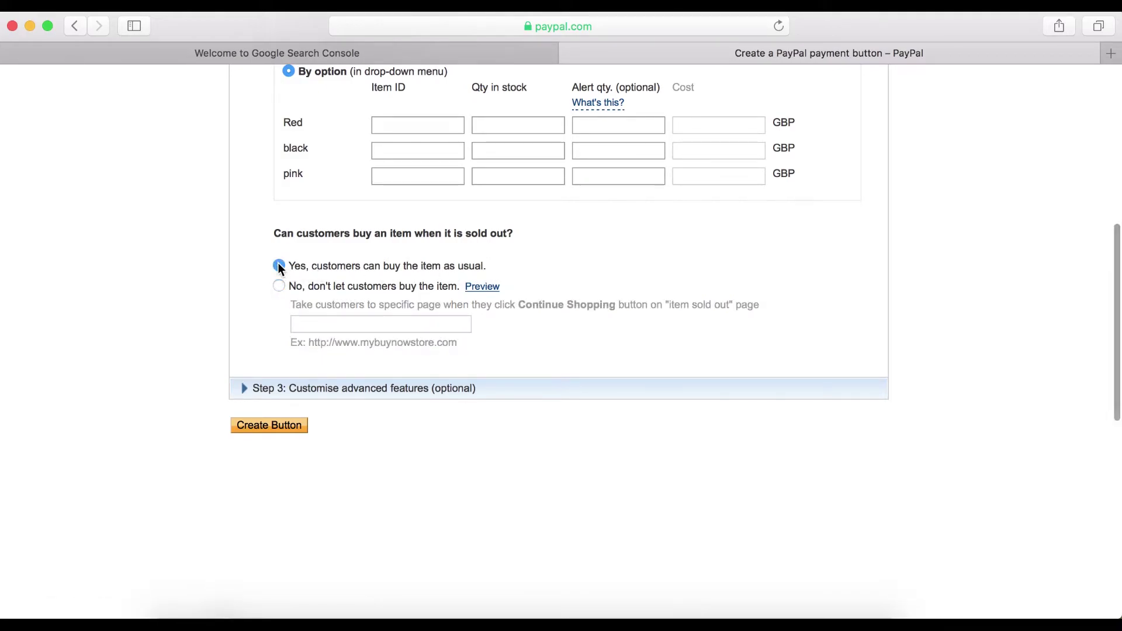
pyautogui.click(280, 286)
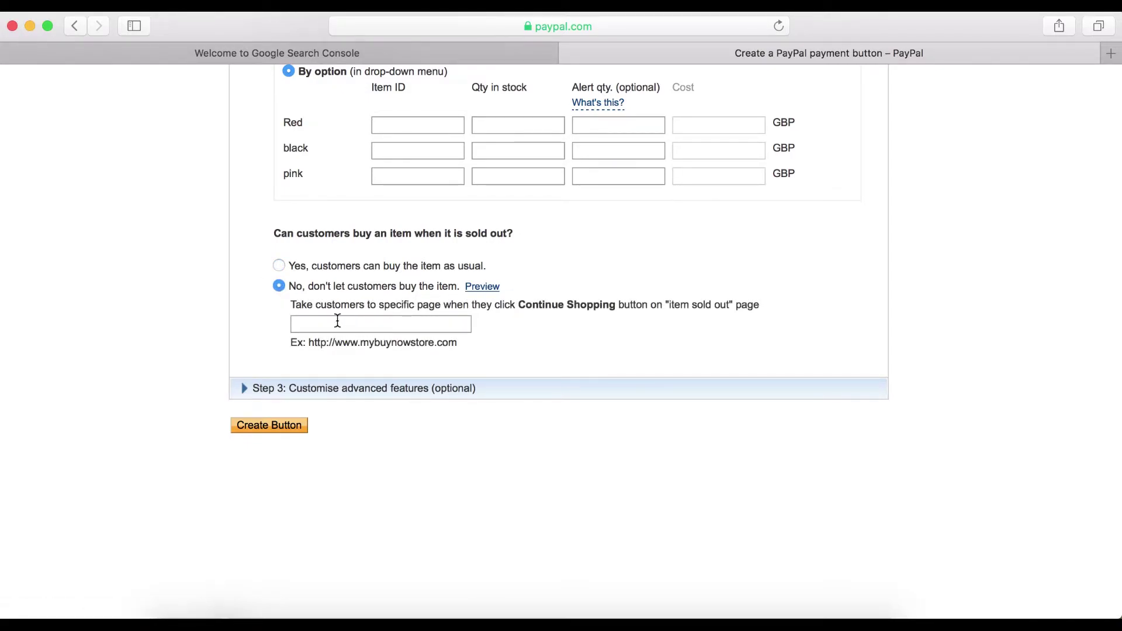
pyautogui.scroll(-2, 329, 319)
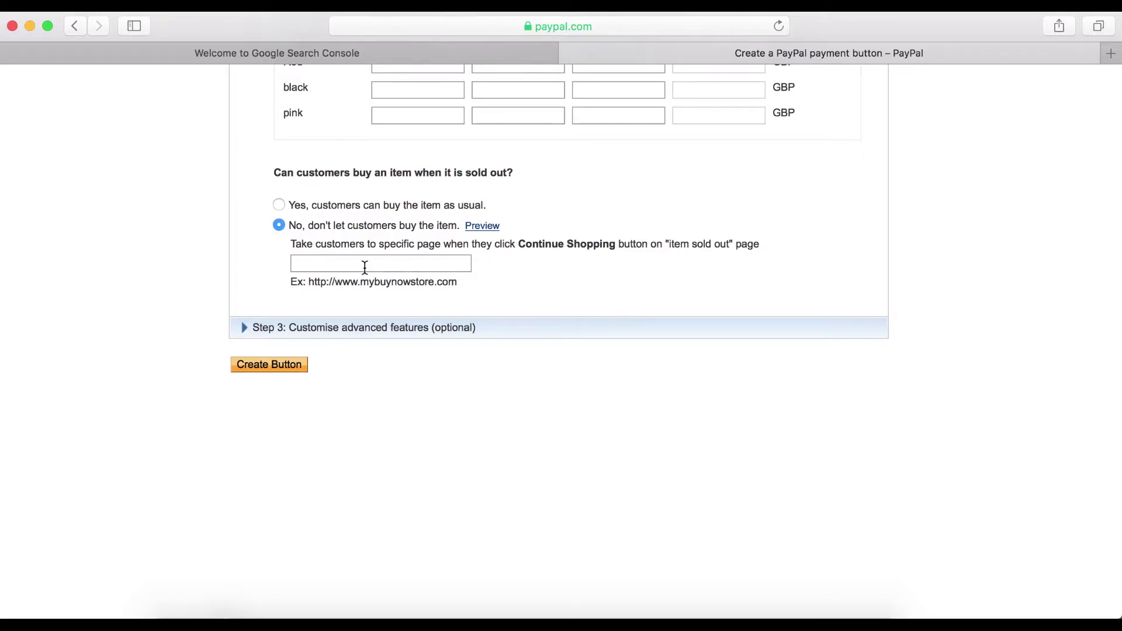
pyautogui.click(260, 332)
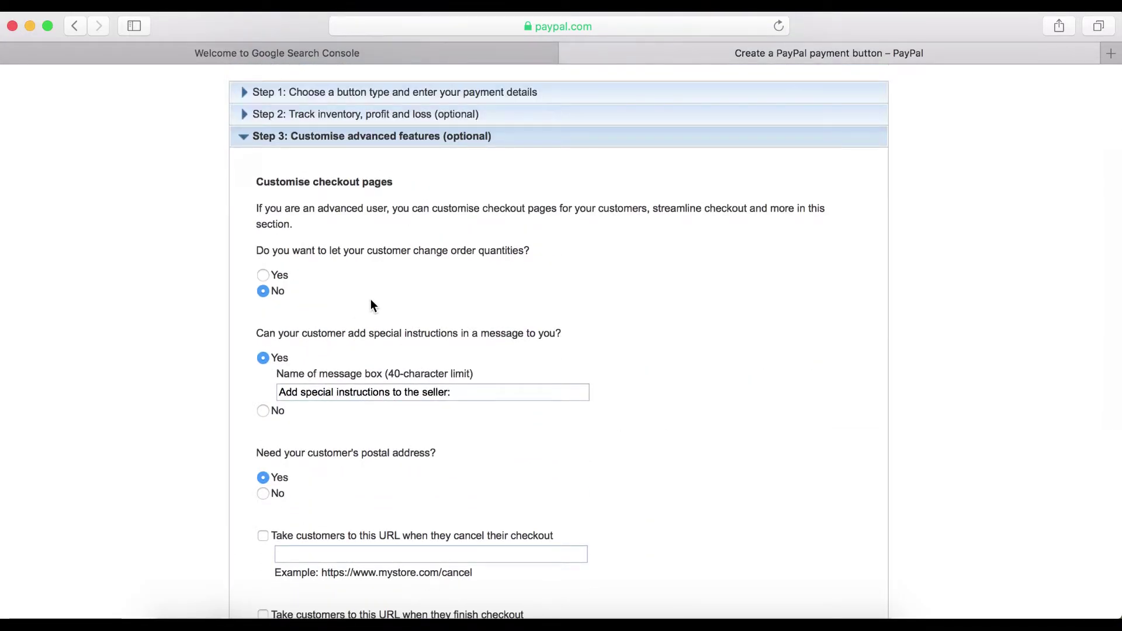
# - Review the advanced checkout options, leaving the default settings unchanged
pyautogui.scroll(-1, 370, 299)
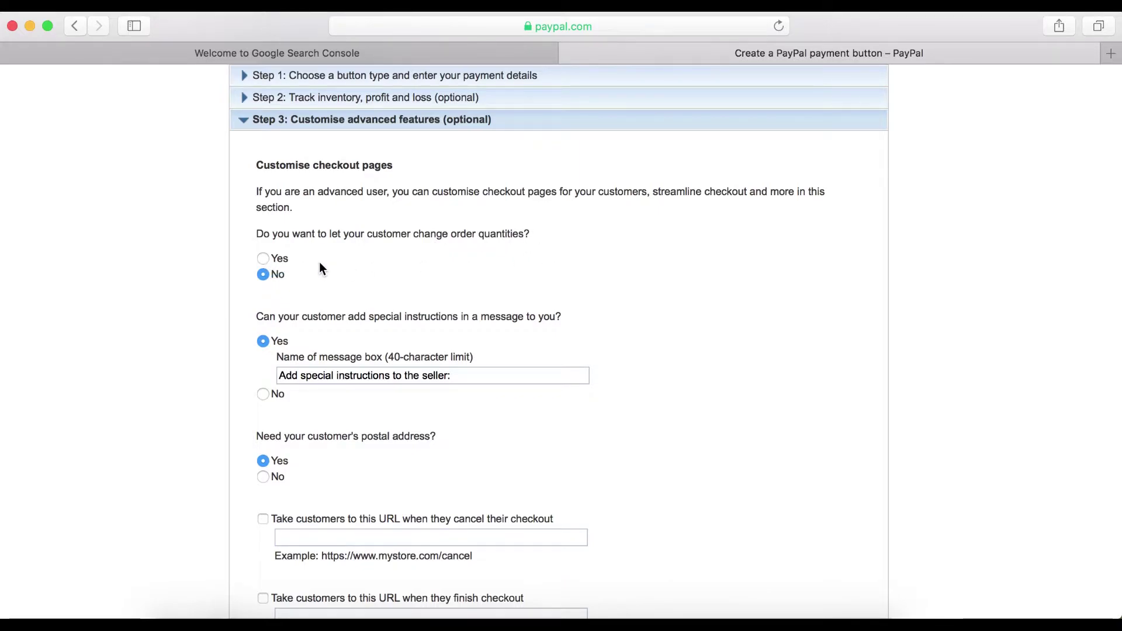
pyautogui.scroll(-1, 306, 347)
pyautogui.scroll(-3, 327, 310)
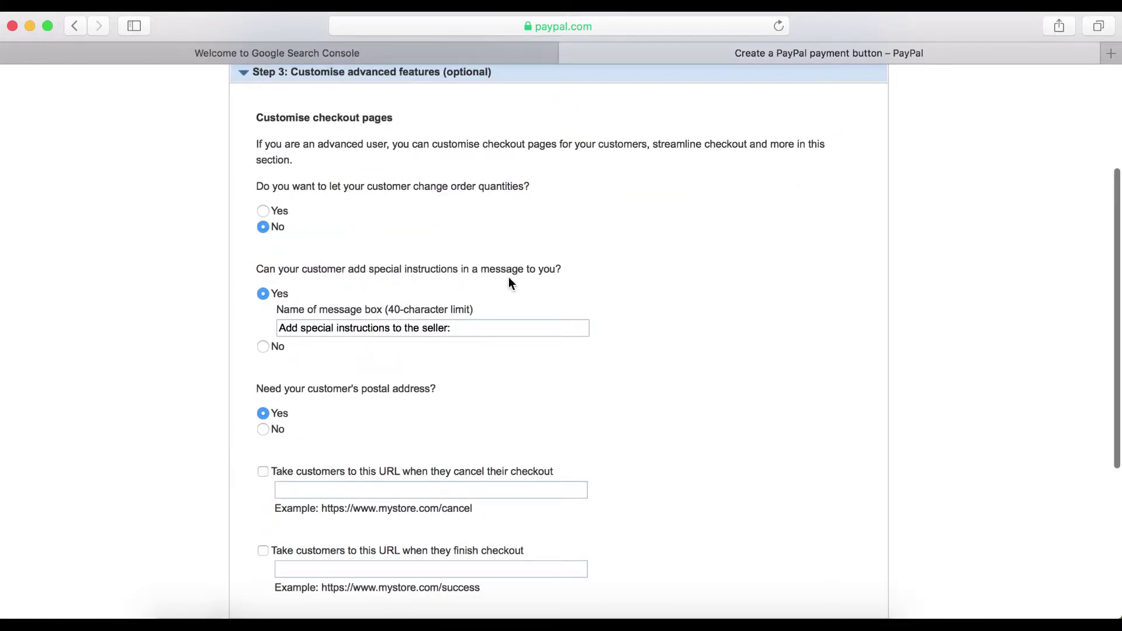
pyautogui.click(454, 330)
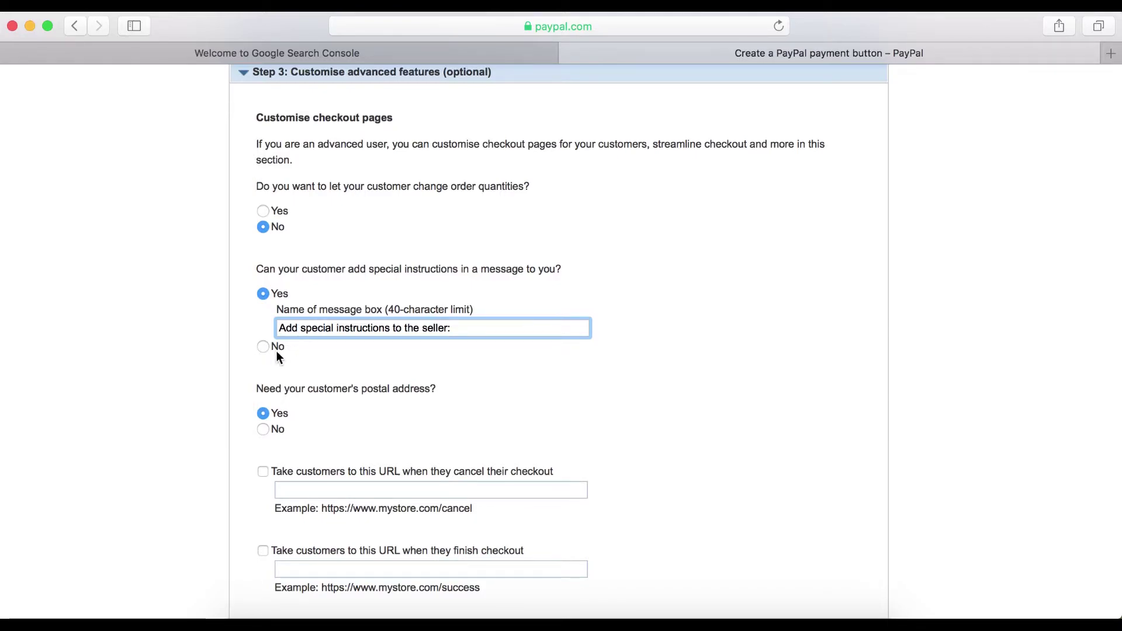
pyautogui.scroll(-3, 286, 357)
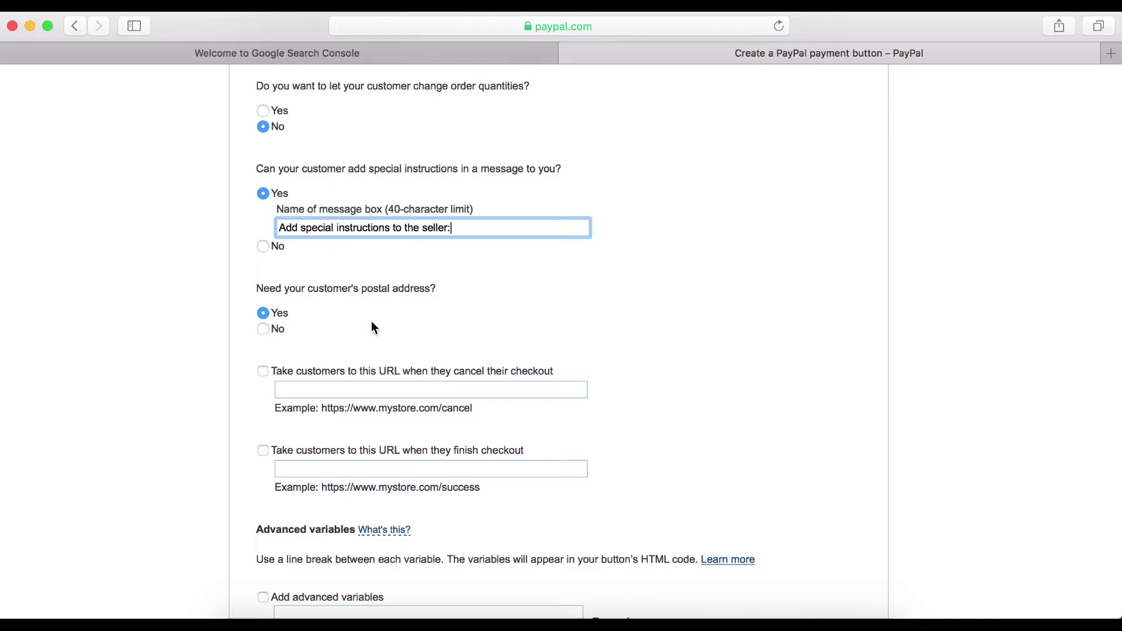
pyautogui.scroll(-3, 470, 339)
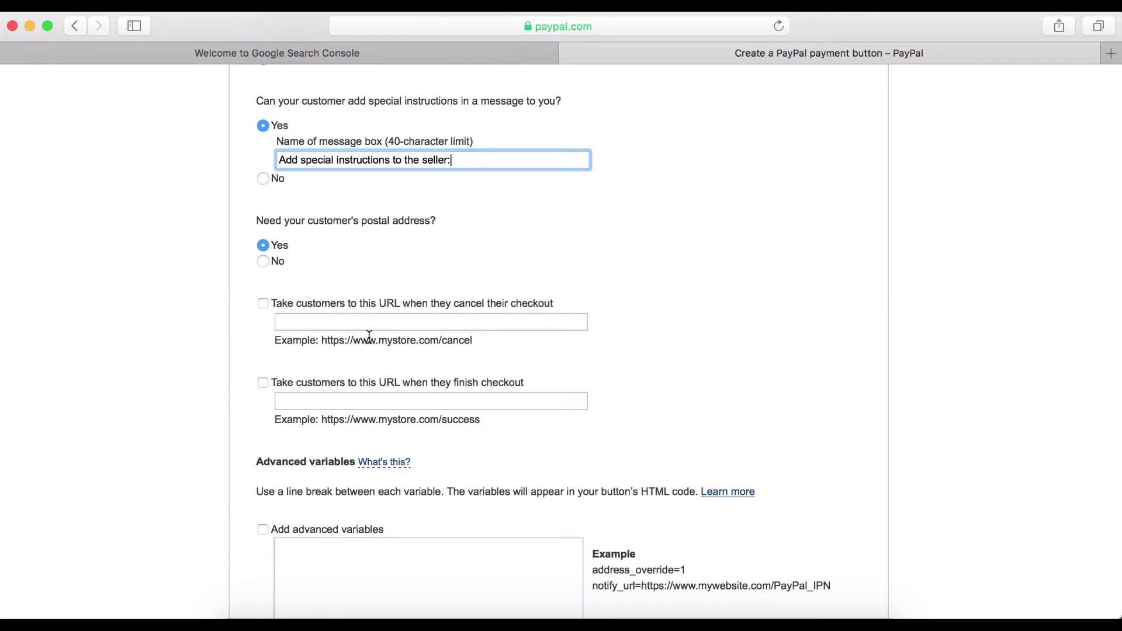
pyautogui.click(347, 325)
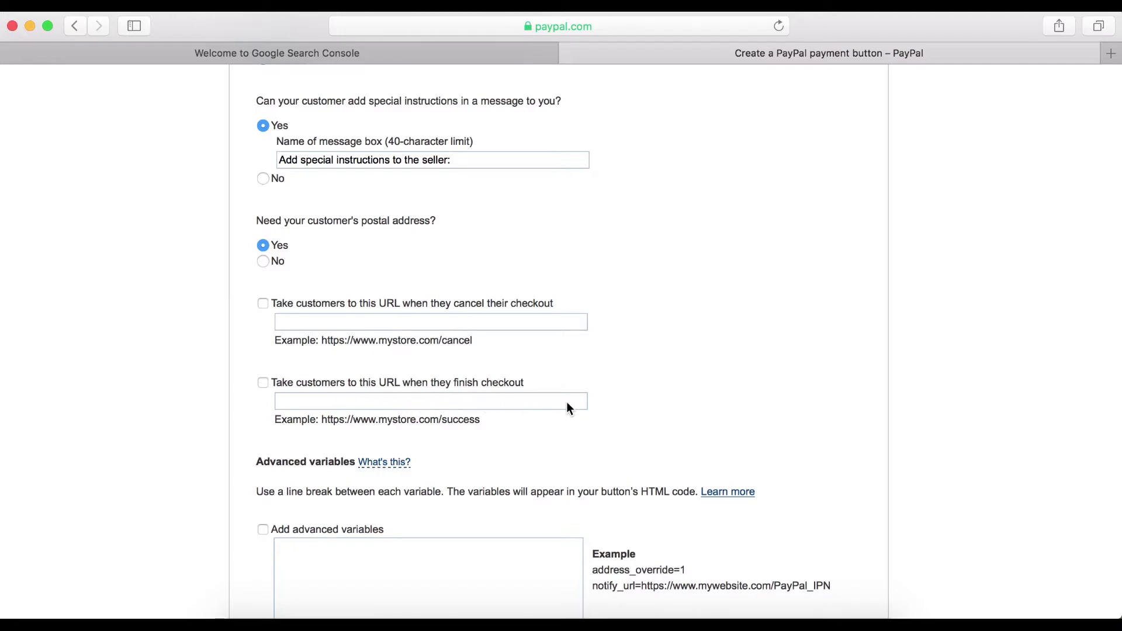
pyautogui.scroll(-2, 445, 408)
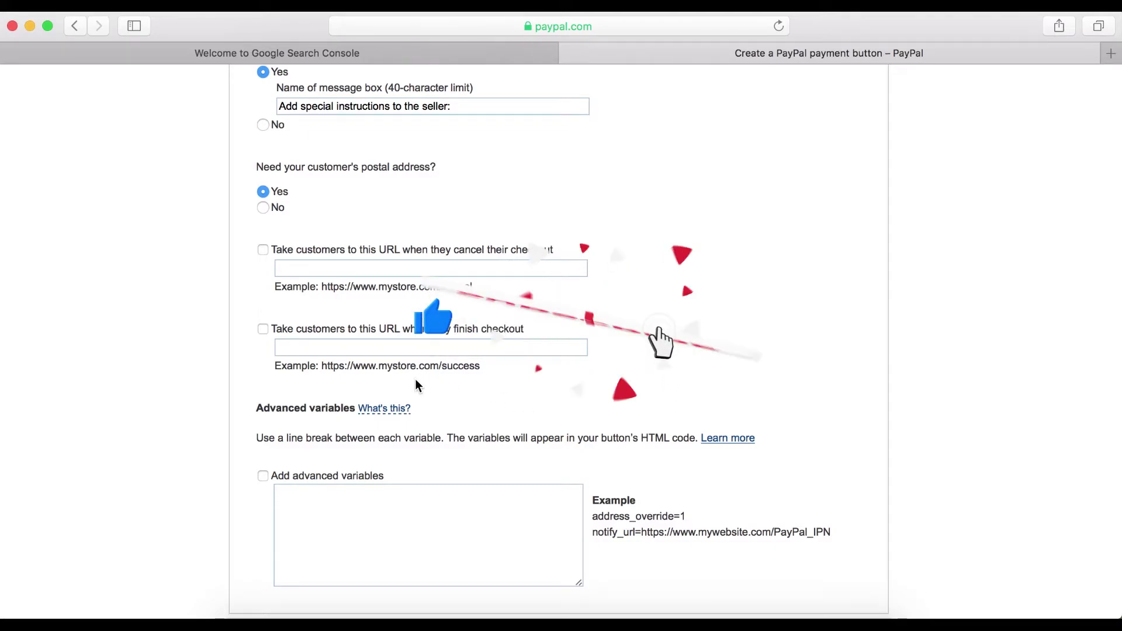
pyautogui.scroll(-2, 446, 431)
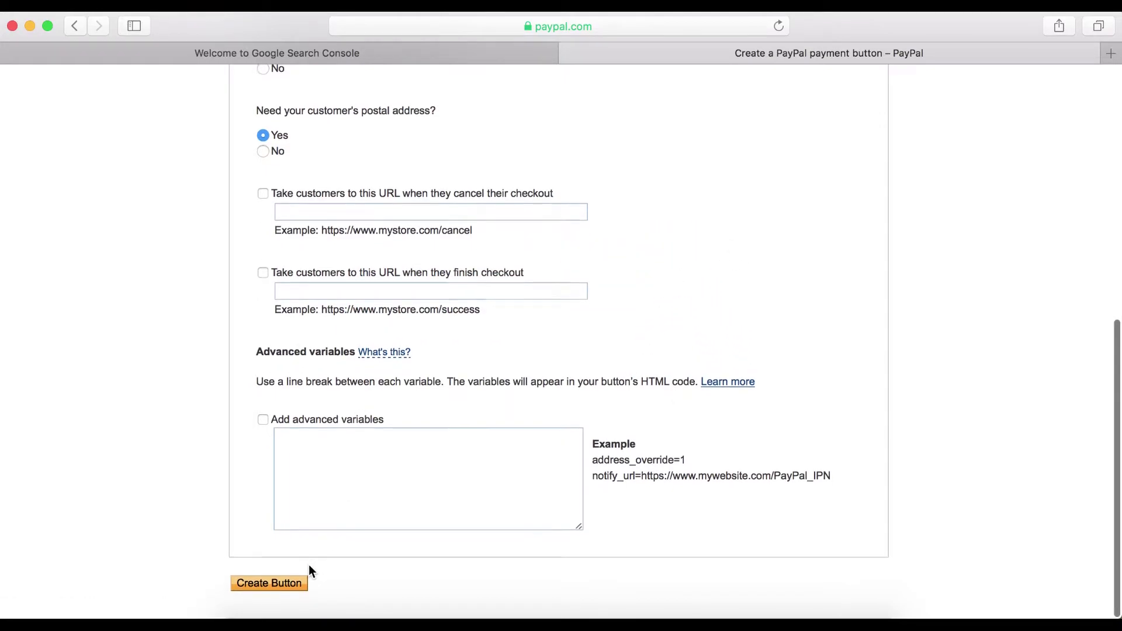
# - Create the Buy Now button and copy its generated HTML code
pyautogui.click(270, 588)
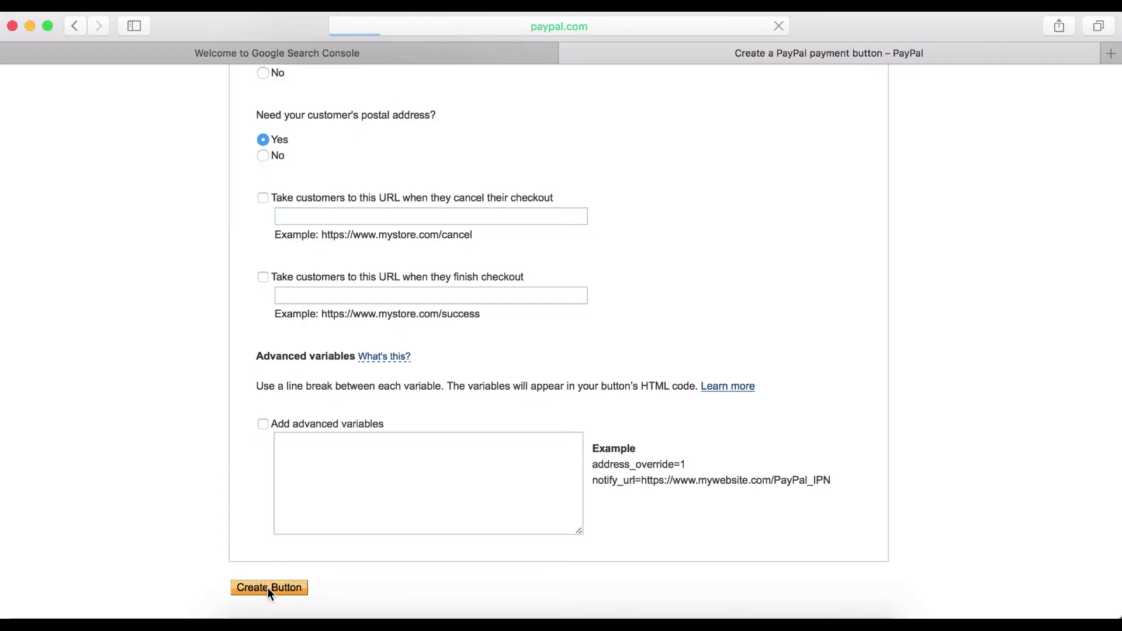
pyautogui.scroll(-10, 333, 416)
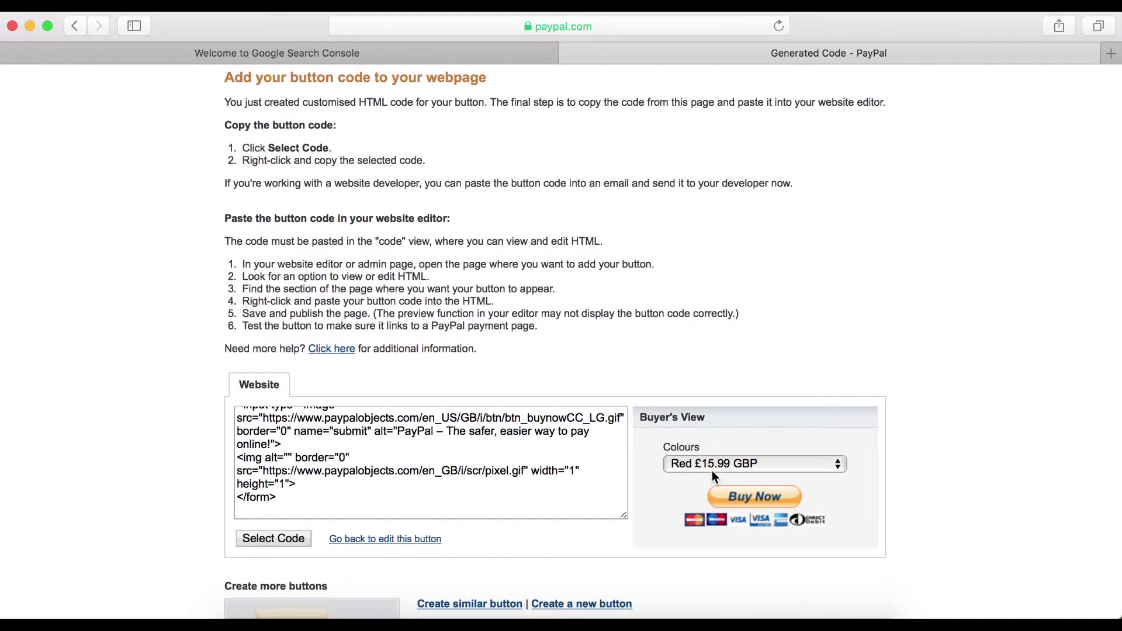
pyautogui.click(274, 540)
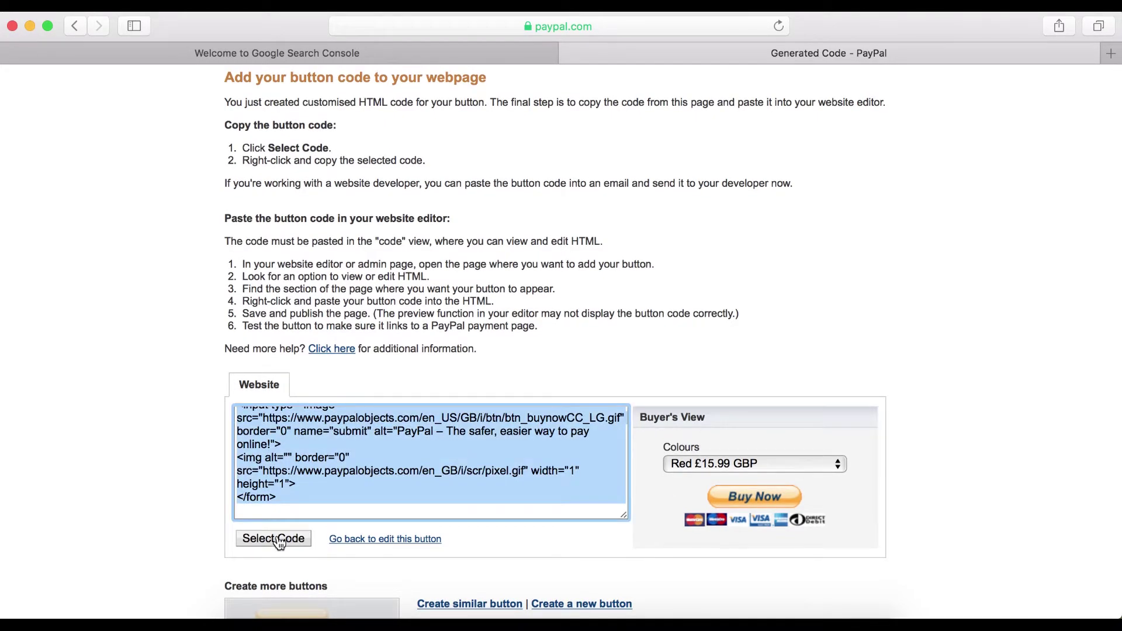
pyautogui.rightClick(326, 455)
pyautogui.click(356, 431)
# - Open Google Drive in a new tab from the Google apps grid
pyautogui.click(444, 56)
pyautogui.click(1049, 93)
pyautogui.click(1055, 433)
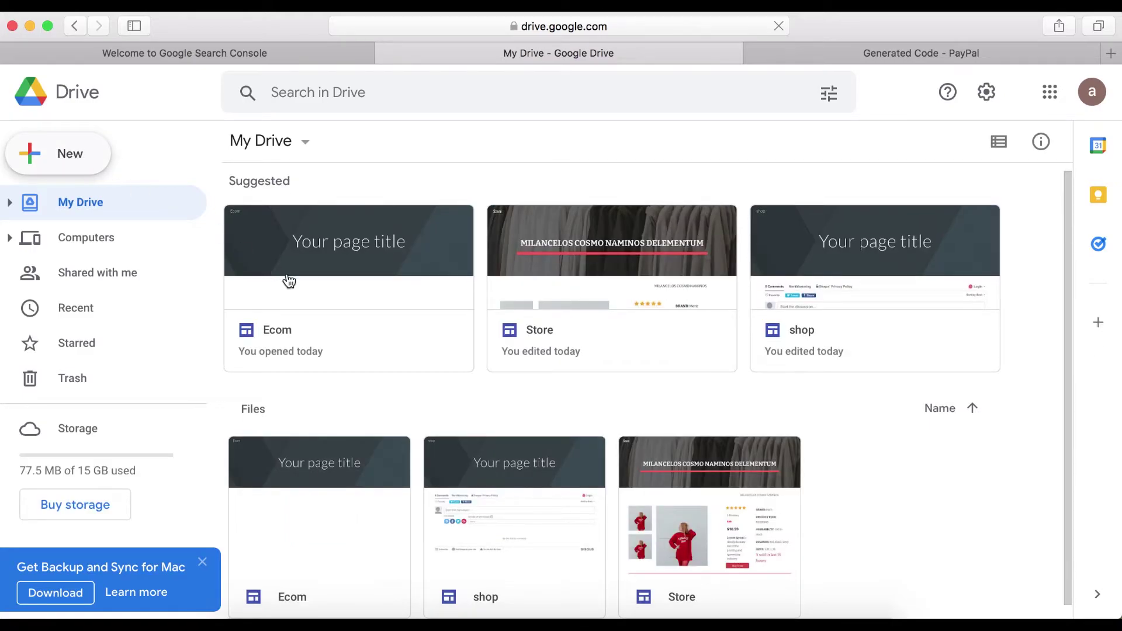
# - Open the Ecom site from Drive's Suggested list for editing
pyautogui.doubleClick(367, 267)
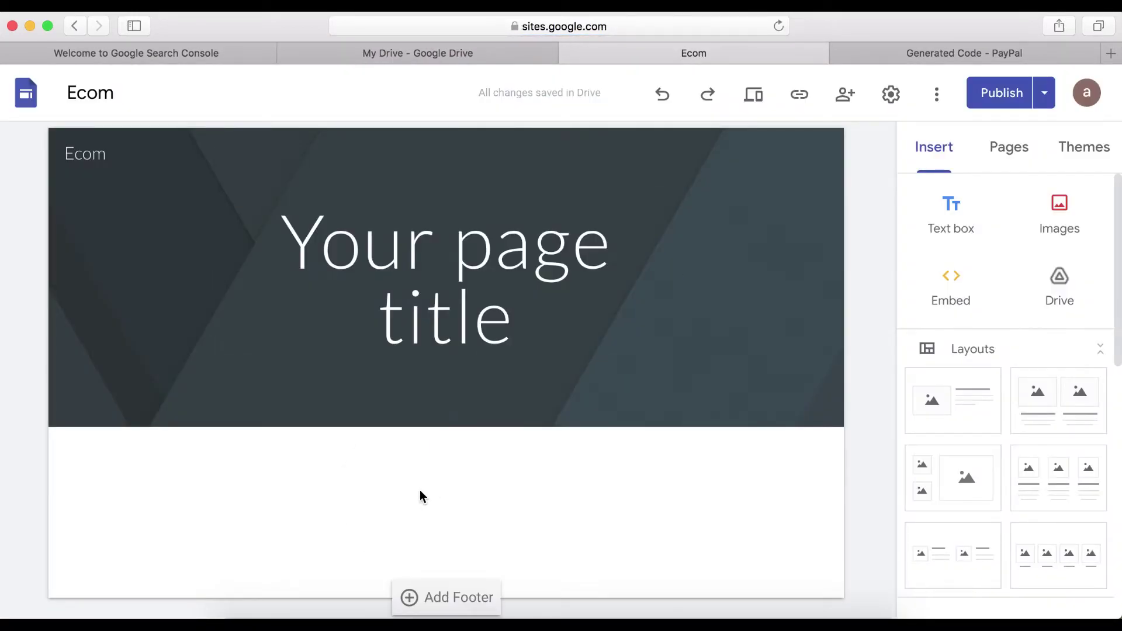
# - Embed the copied PayPal button HTML code into the Ecom page
pyautogui.doubleClick(419, 492)
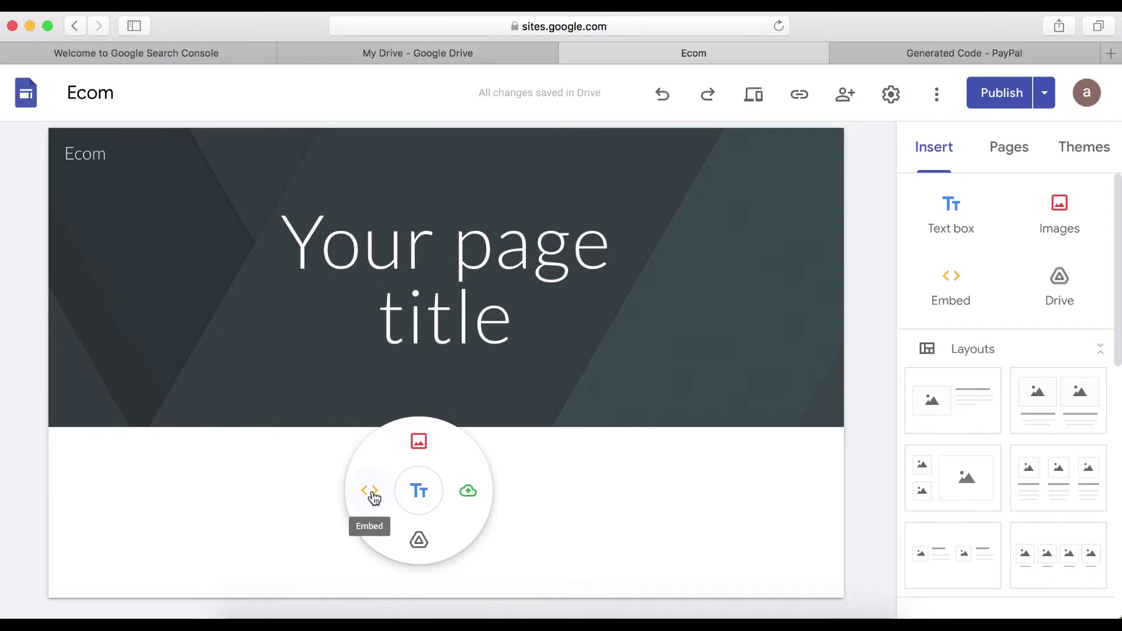
pyautogui.click(373, 494)
pyautogui.click(441, 297)
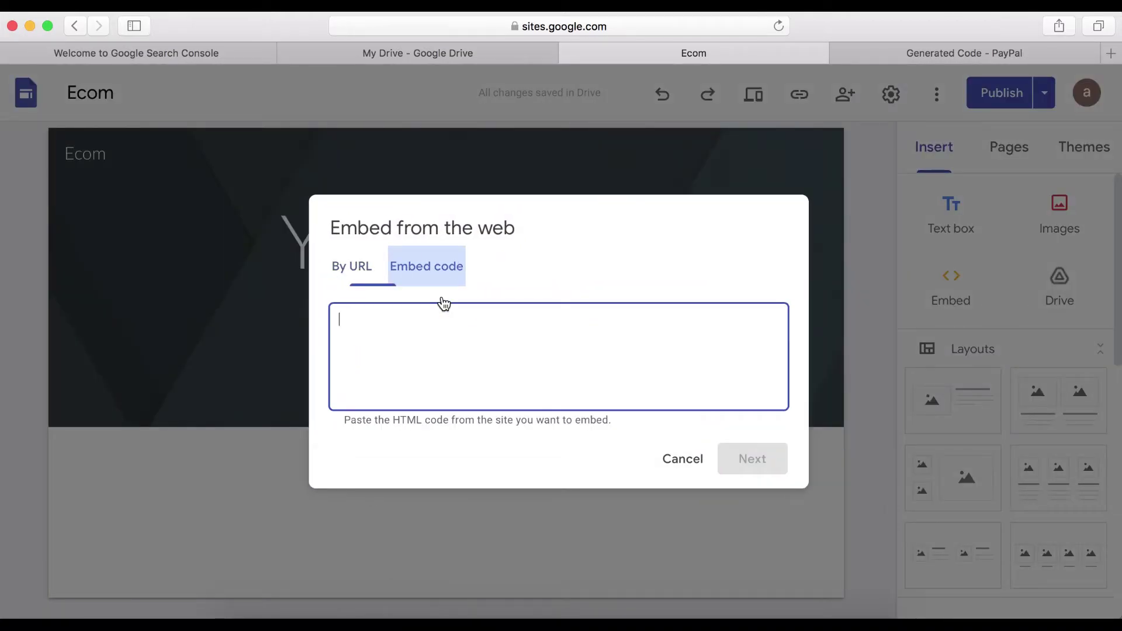
pyautogui.rightClick(429, 334)
pyautogui.click(452, 377)
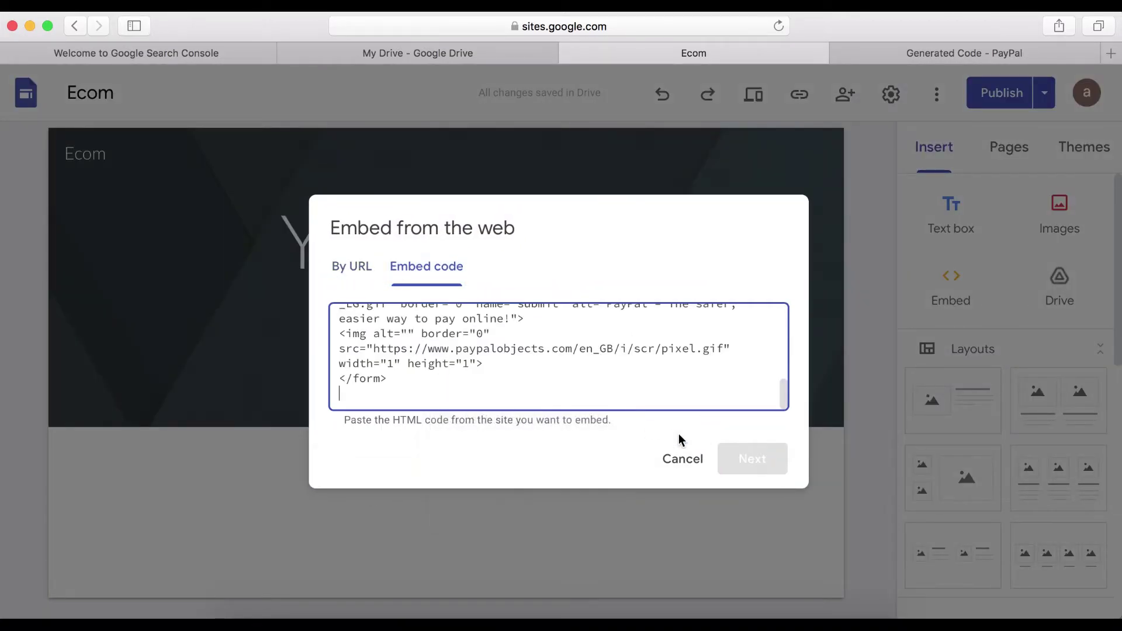
pyautogui.click(742, 468)
pyautogui.click(749, 544)
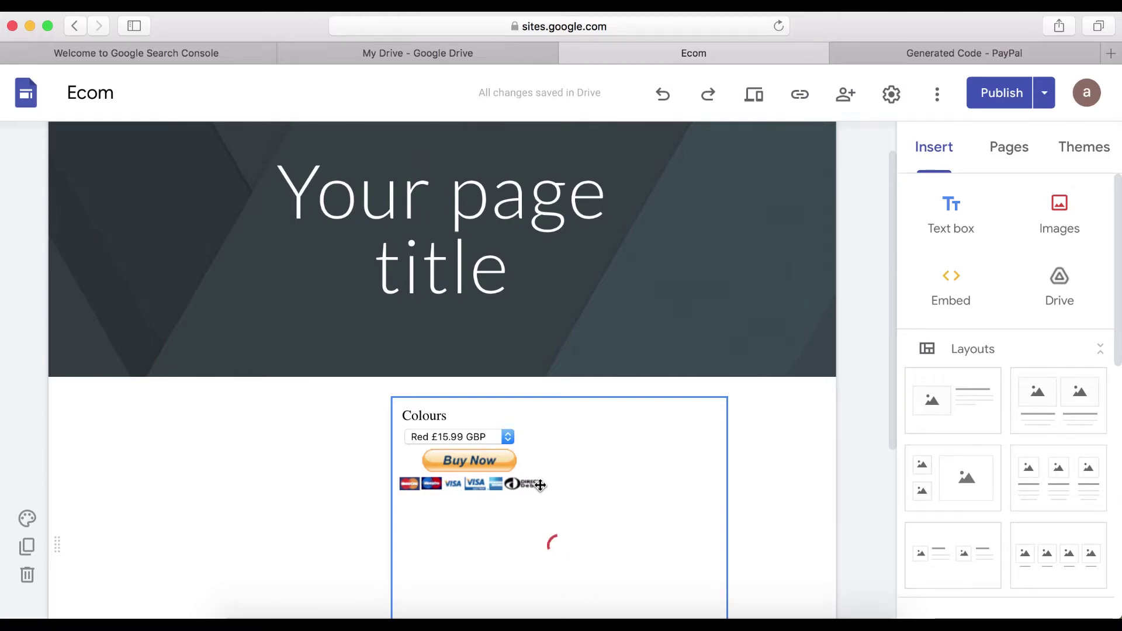
# - Make the PayPal embed box shorter
pyautogui.scroll(-3, 540, 485)
pyautogui.click(503, 486)
pyautogui.moveTo(561, 562); pyautogui.dragTo(556, 447)
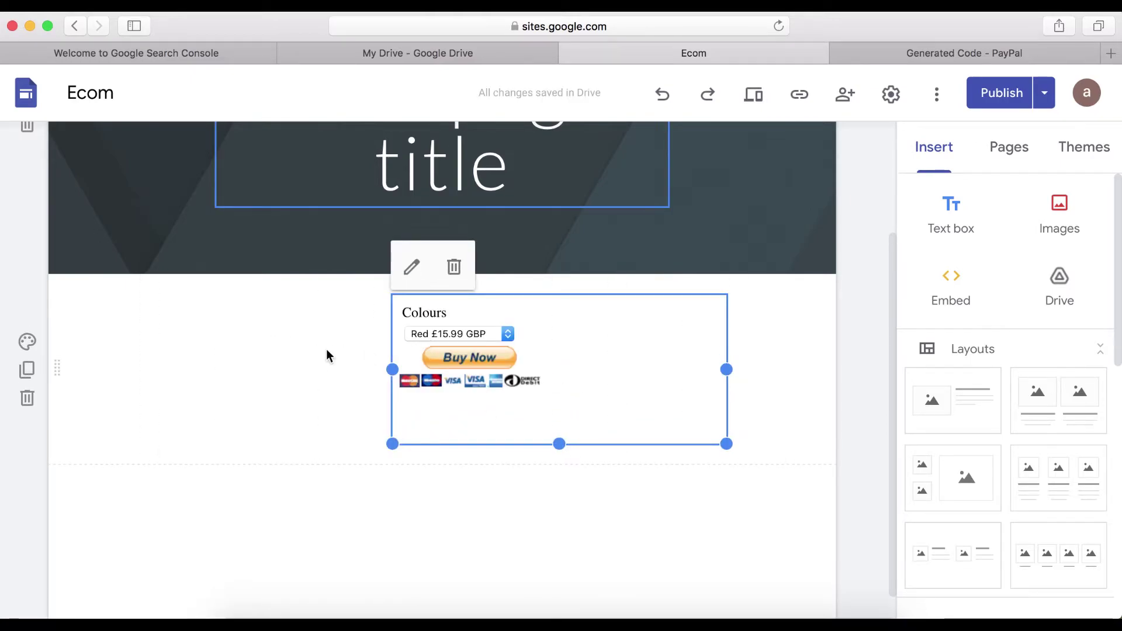
pyautogui.doubleClick(240, 350)
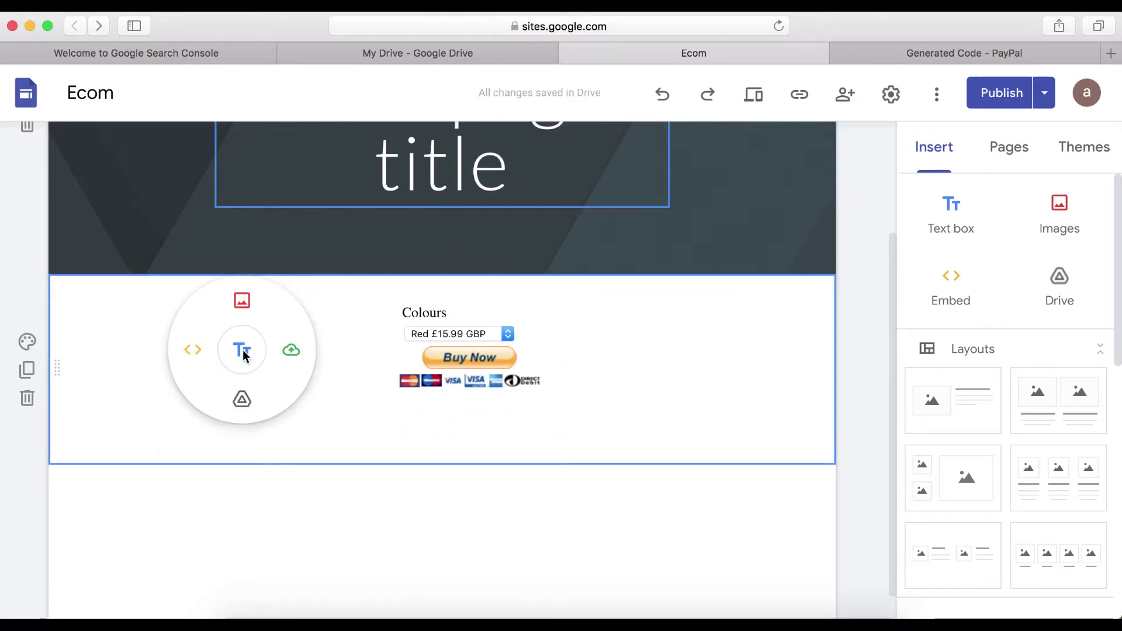
# - Insert a red T-shirt photo found by Google Image search for 'mens tshirt'
pyautogui.click(242, 301)
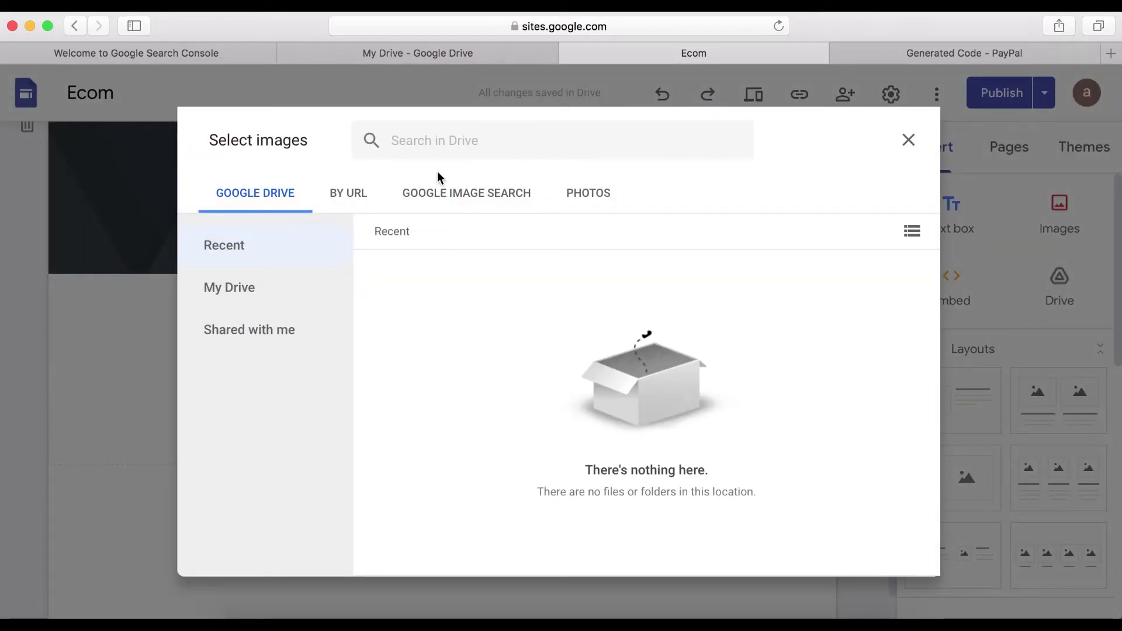
pyautogui.click(439, 197)
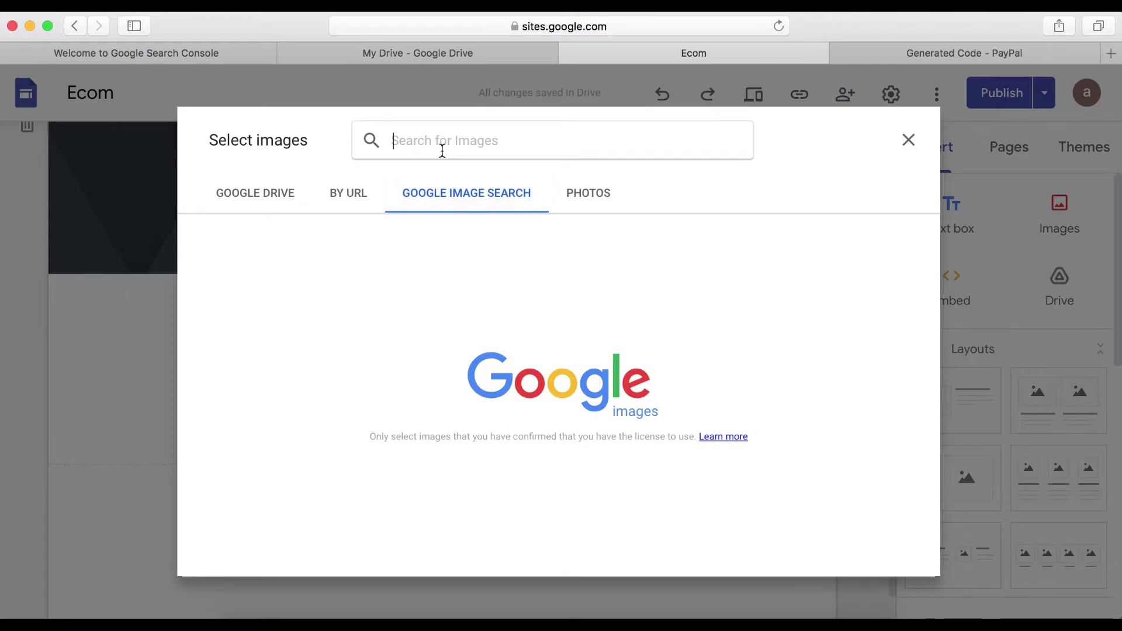
pyautogui.write('me')
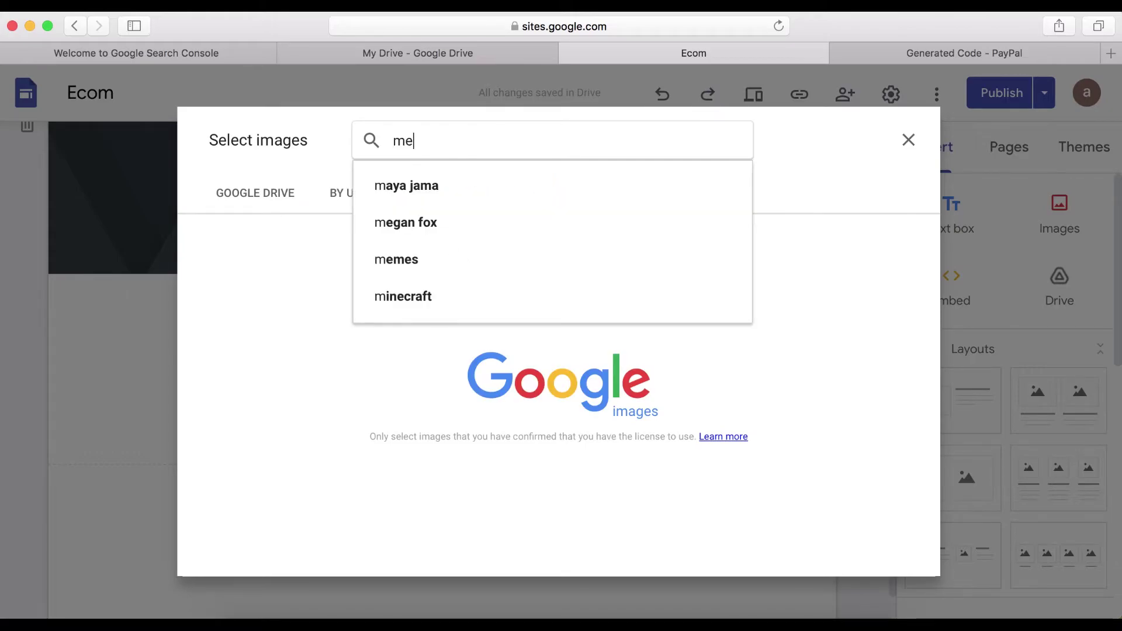
pyautogui.write('ns tshirt')
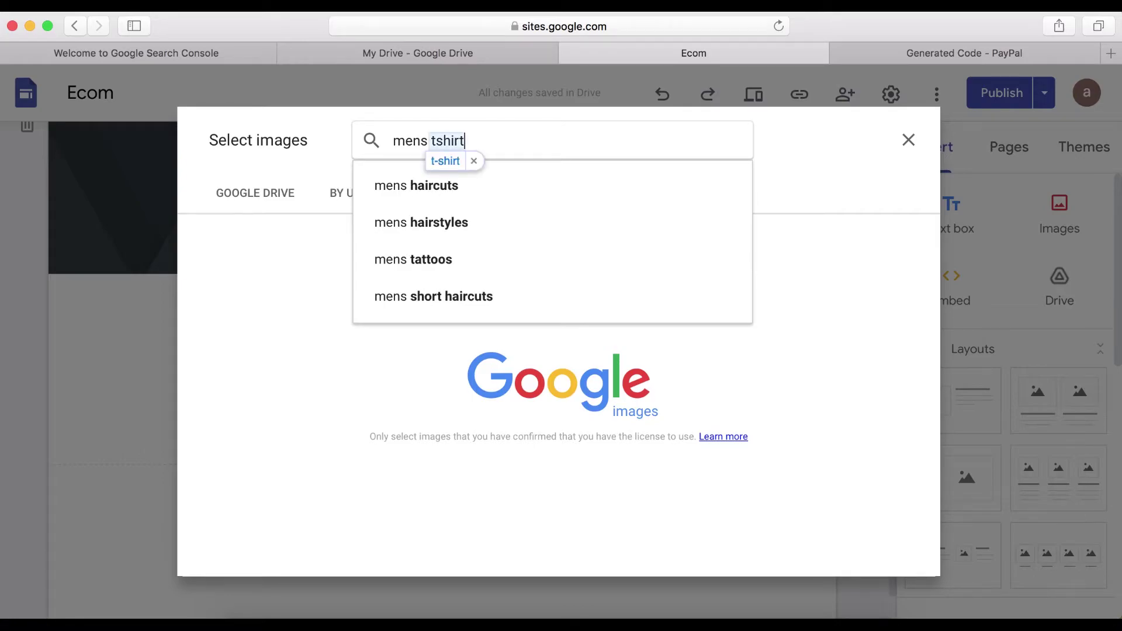
pyautogui.press('Return')
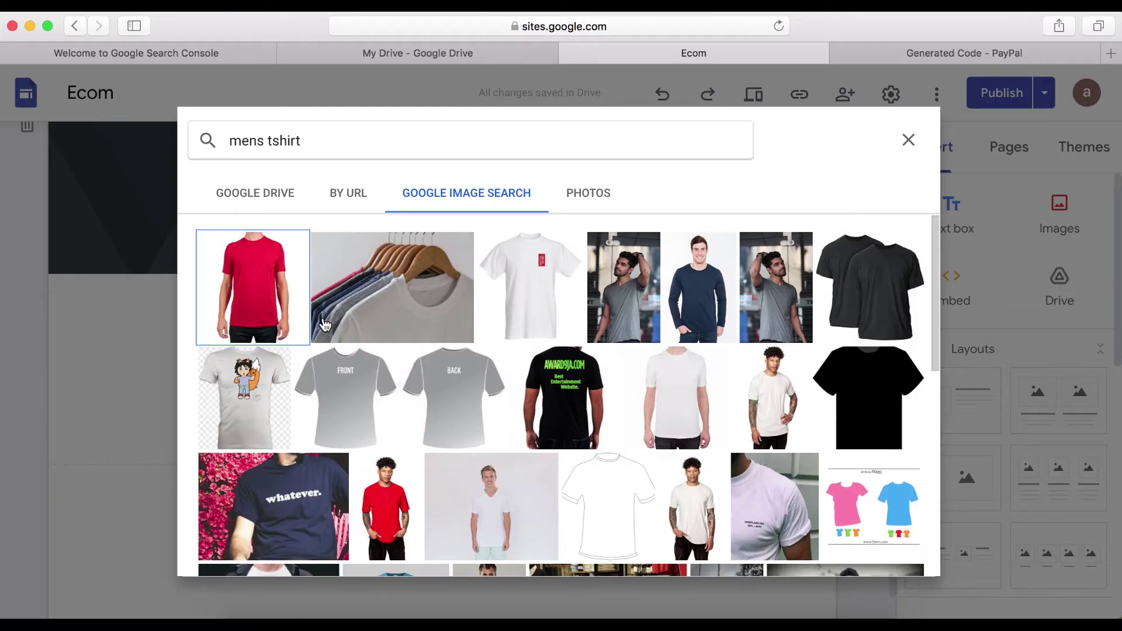
pyautogui.click(265, 298)
pyautogui.click(896, 562)
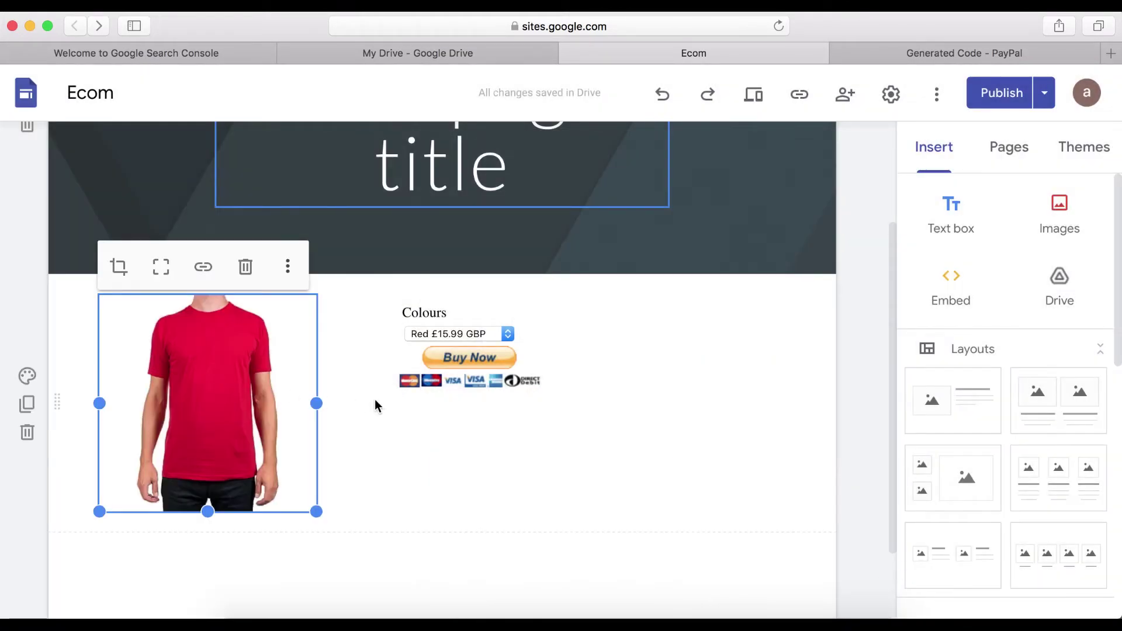
# - Move the PayPal Buy Now form beneath the T-shirt image
pyautogui.moveTo(447, 341); pyautogui.dragTo(342, 330)
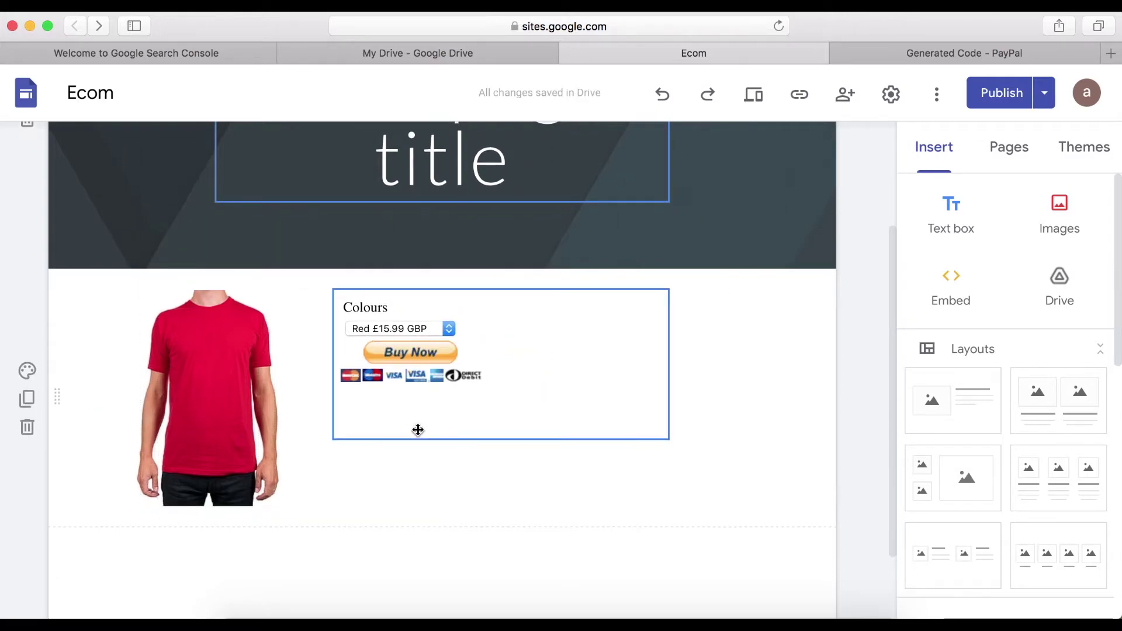
pyautogui.scroll(-2, 411, 230)
pyautogui.moveTo(401, 288); pyautogui.dragTo(215, 422)
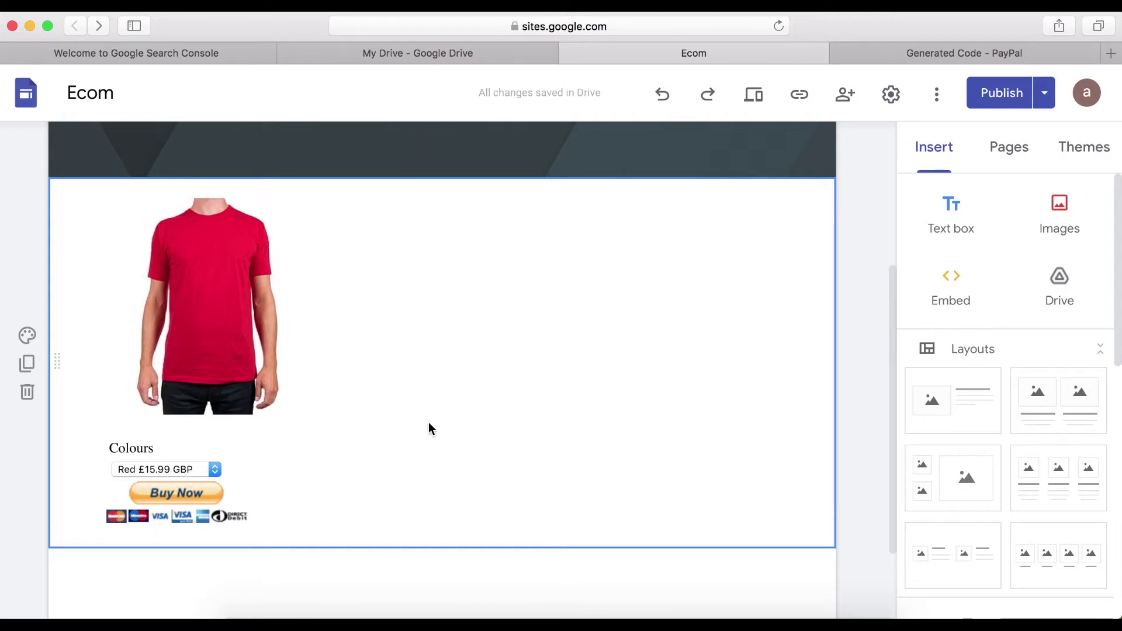
# - Publish the Ecom site with the red T-shirt and Buy Now form, then view it live
pyautogui.scroll(-3, 429, 422)
pyautogui.scroll(4, 429, 422)
pyautogui.click(476, 349)
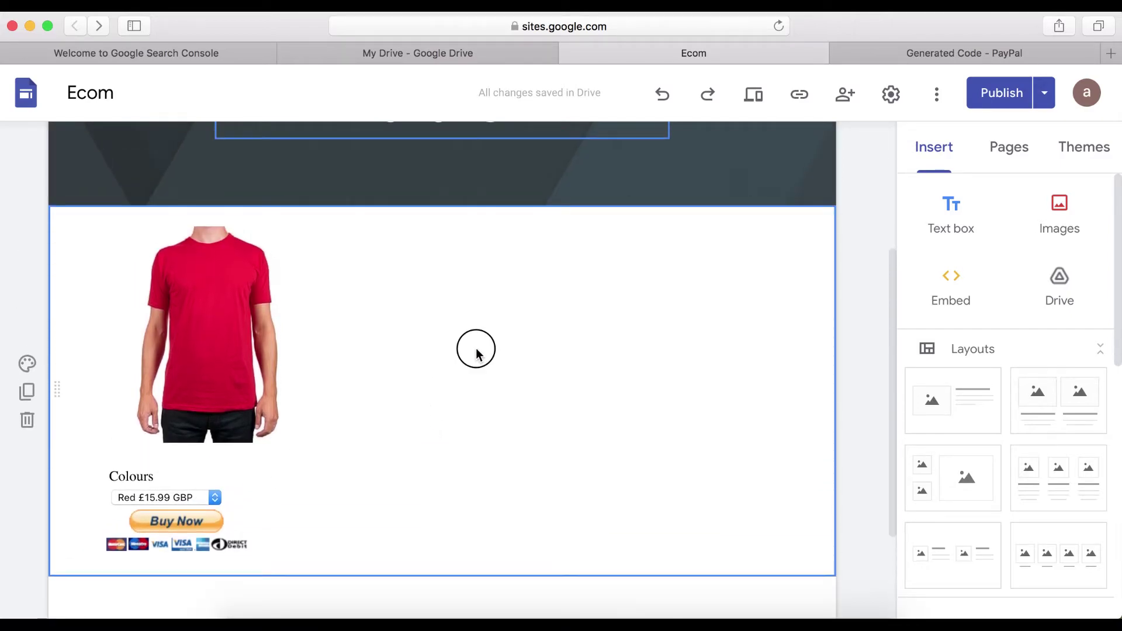
pyautogui.click(1003, 94)
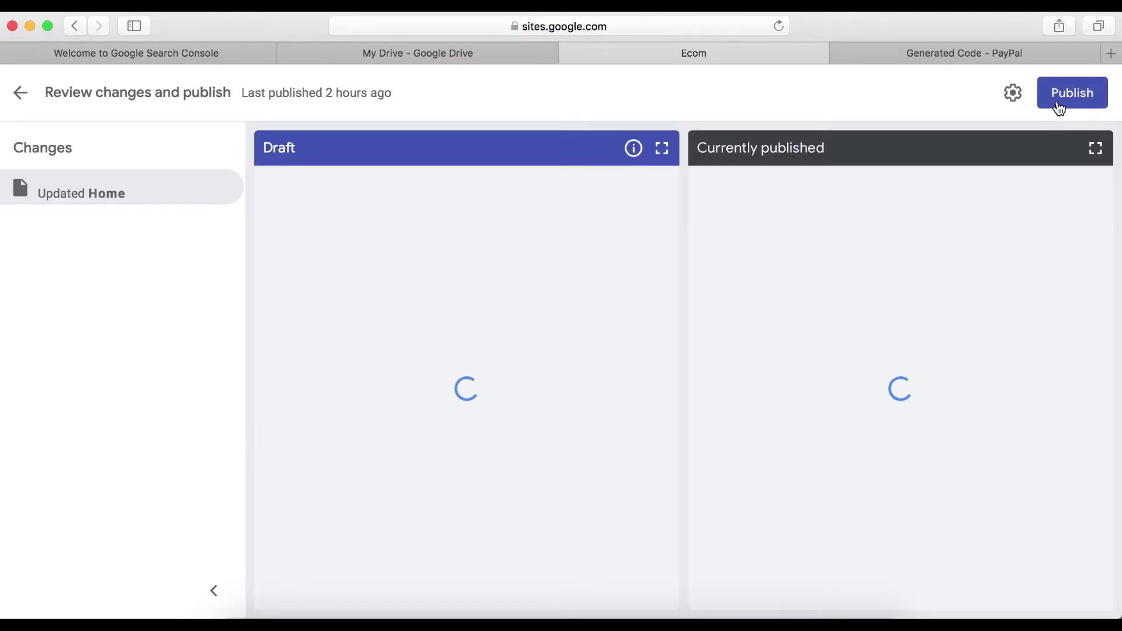
pyautogui.click(1064, 105)
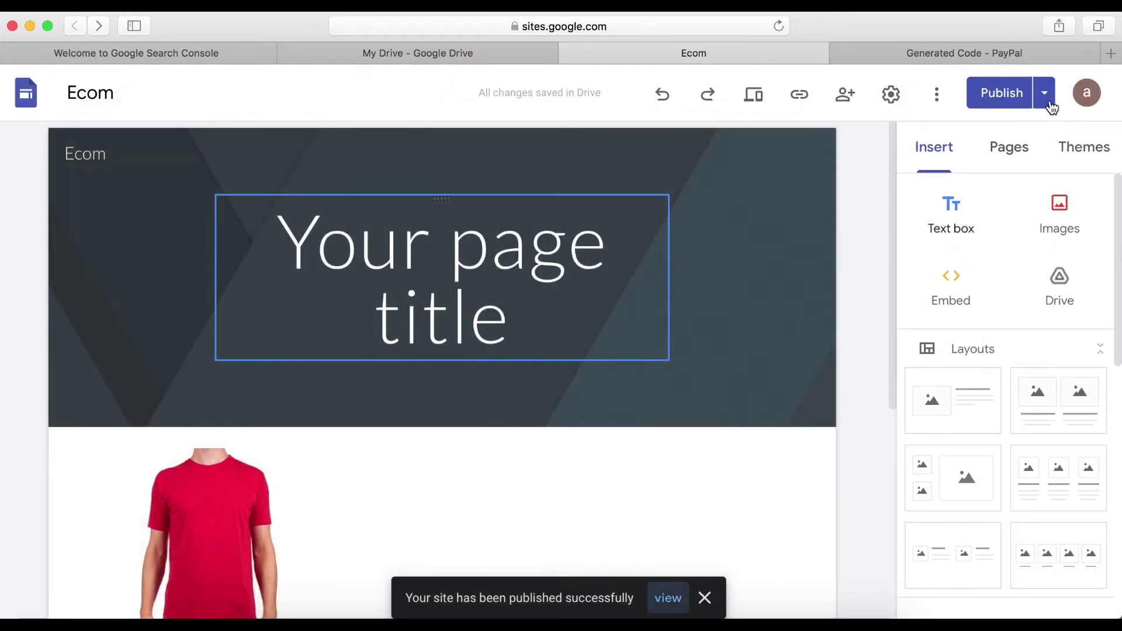
pyautogui.click(1044, 96)
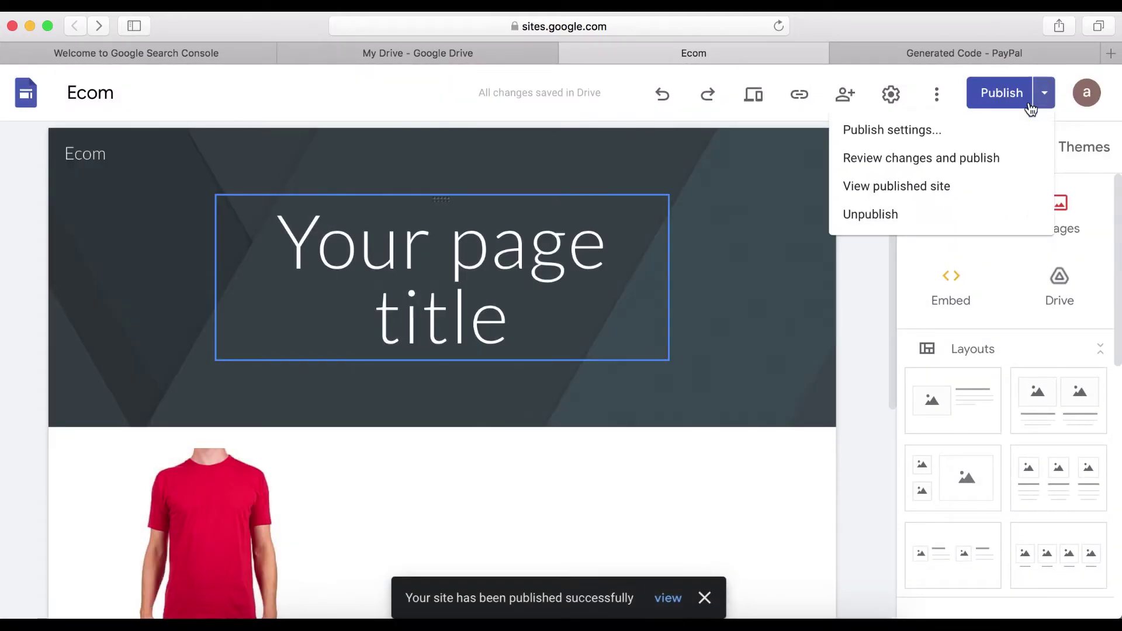
pyautogui.click(884, 197)
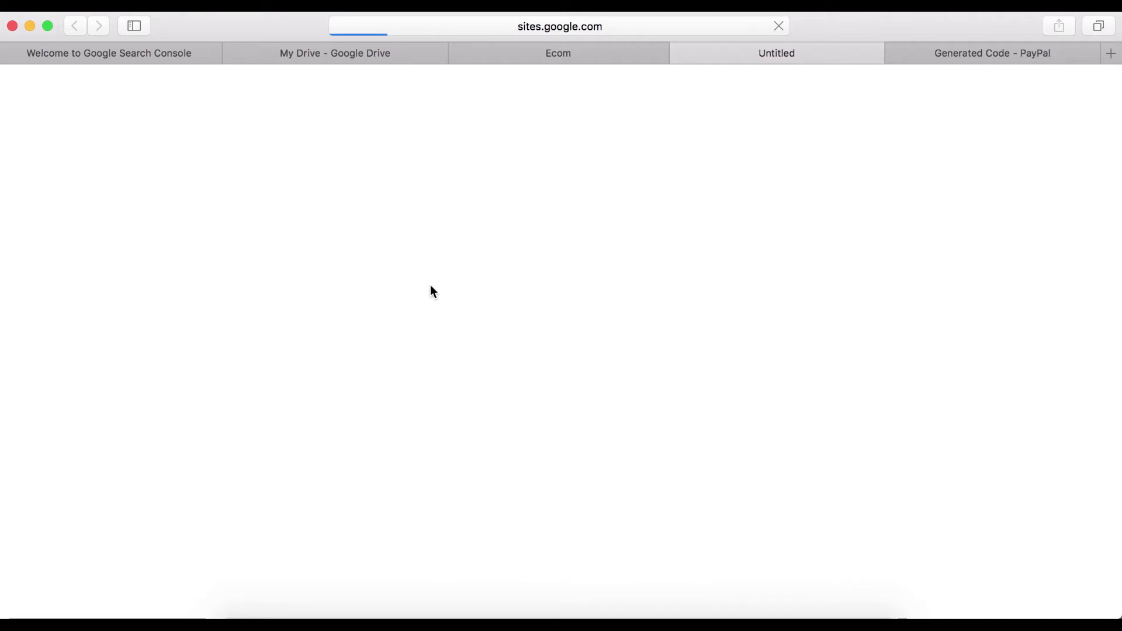
# - Test the live page's Buy Now checkout with the black T-shirt at £20.99 selected
pyautogui.scroll(-5, 477, 373)
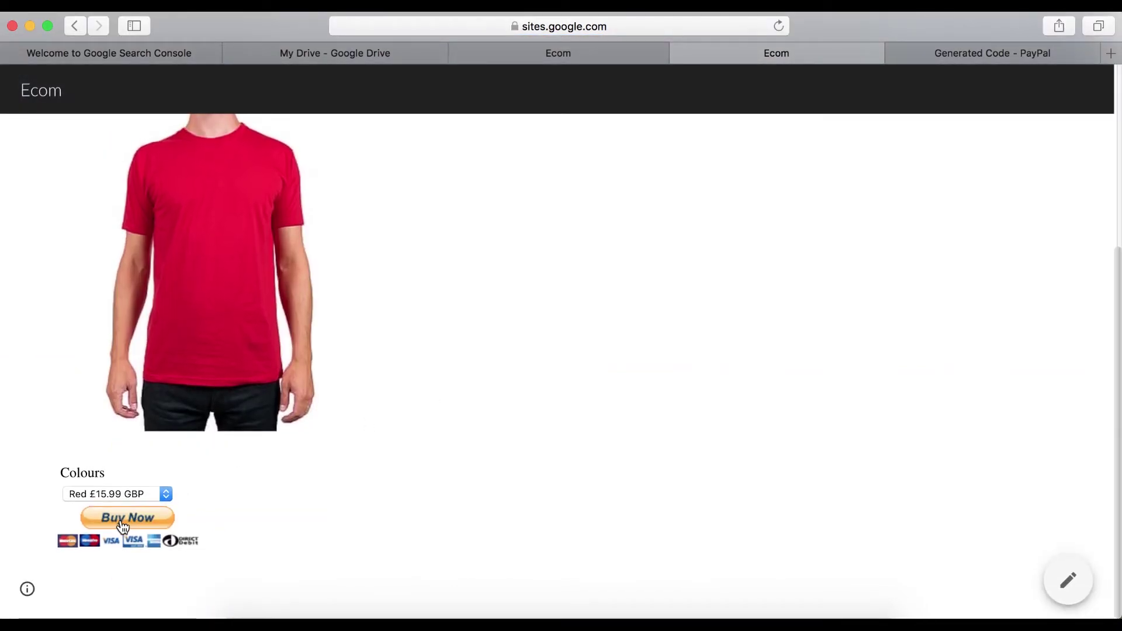
pyautogui.click(141, 496)
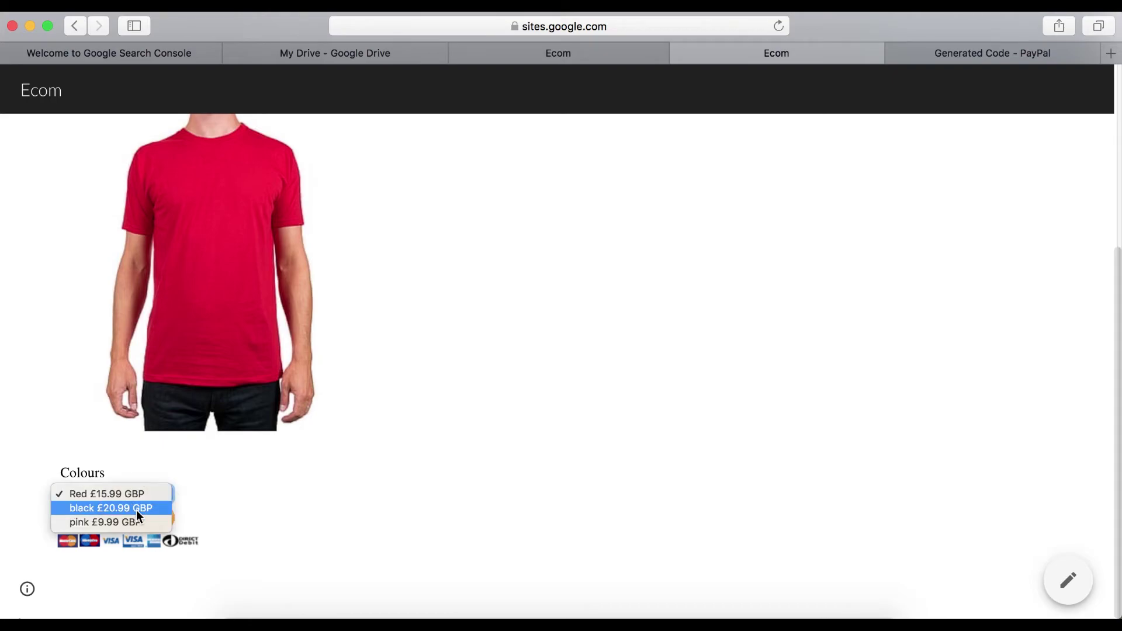
pyautogui.click(137, 512)
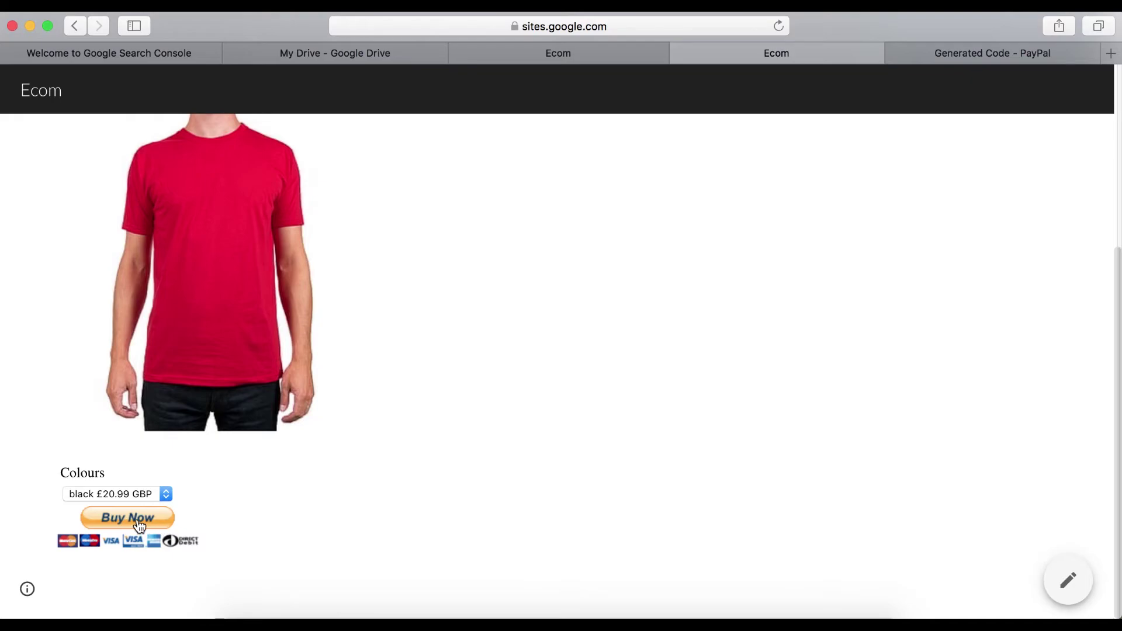
pyautogui.click(138, 522)
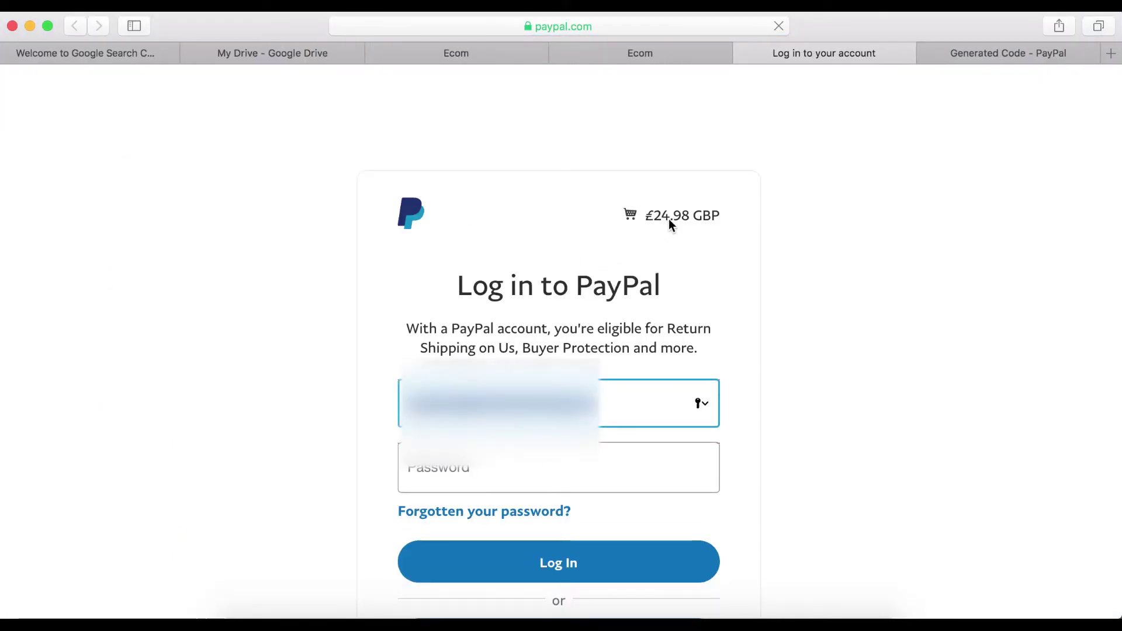
# - Close the PayPal login tab and return to PayPal's generated button code page
pyautogui.click(741, 53)
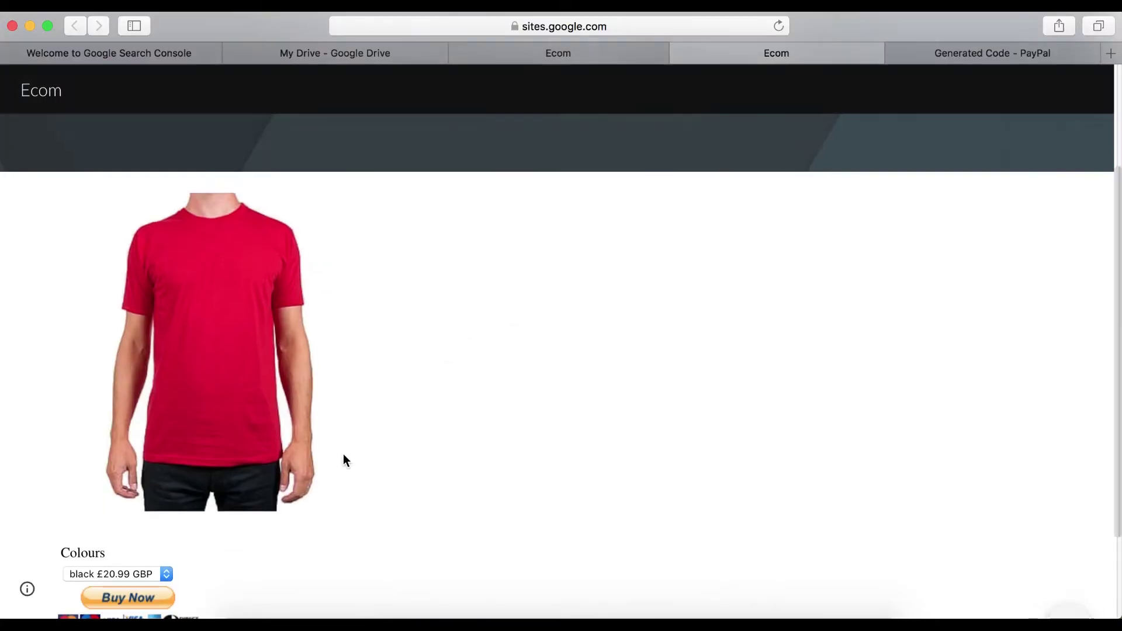
pyautogui.scroll(-3, 342, 454)
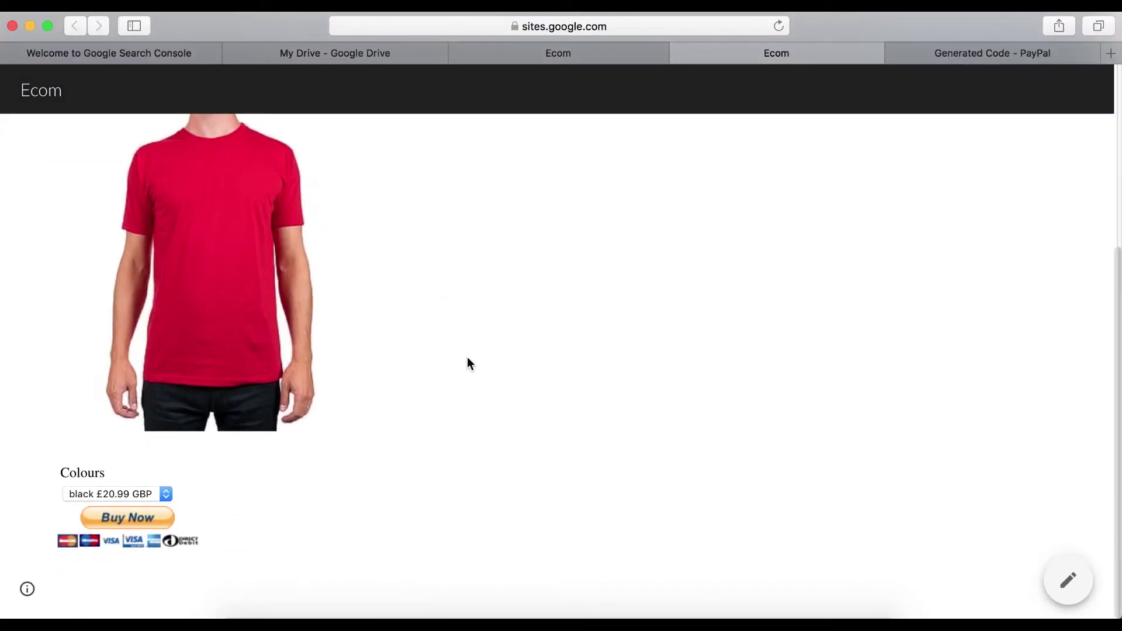
pyautogui.scroll(3, 468, 359)
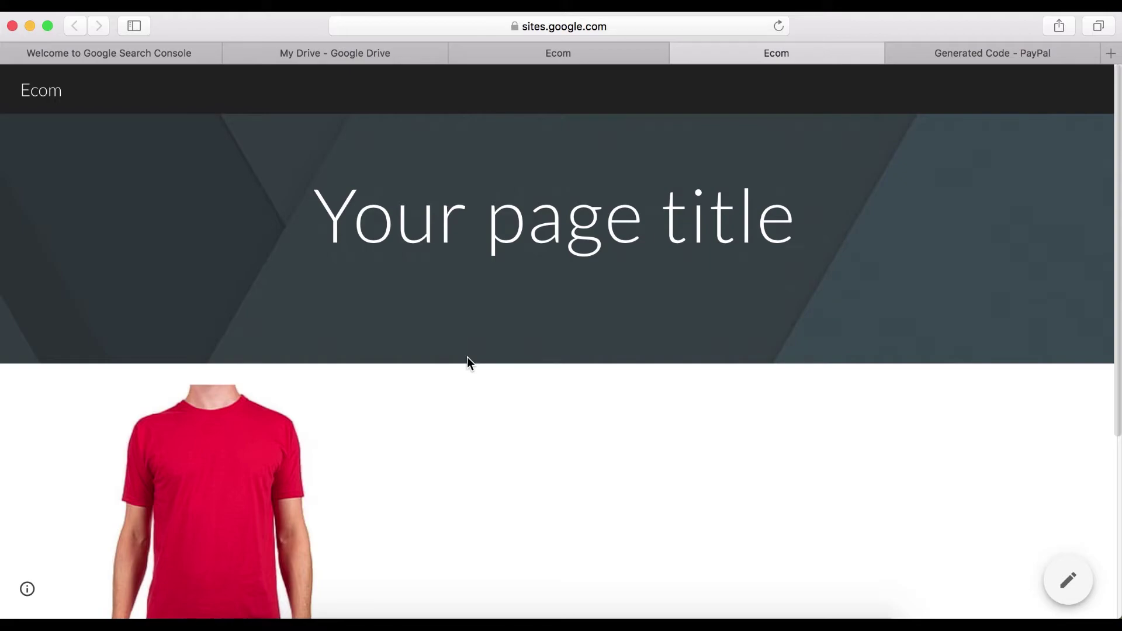
pyautogui.scroll(-5, 516, 372)
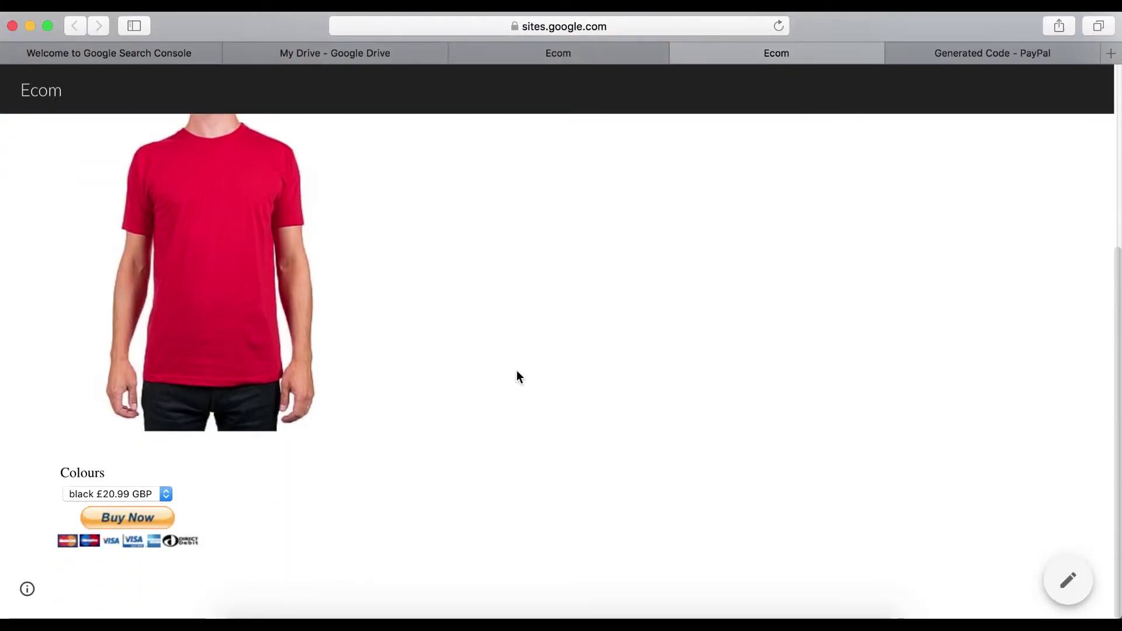
pyautogui.click(560, 53)
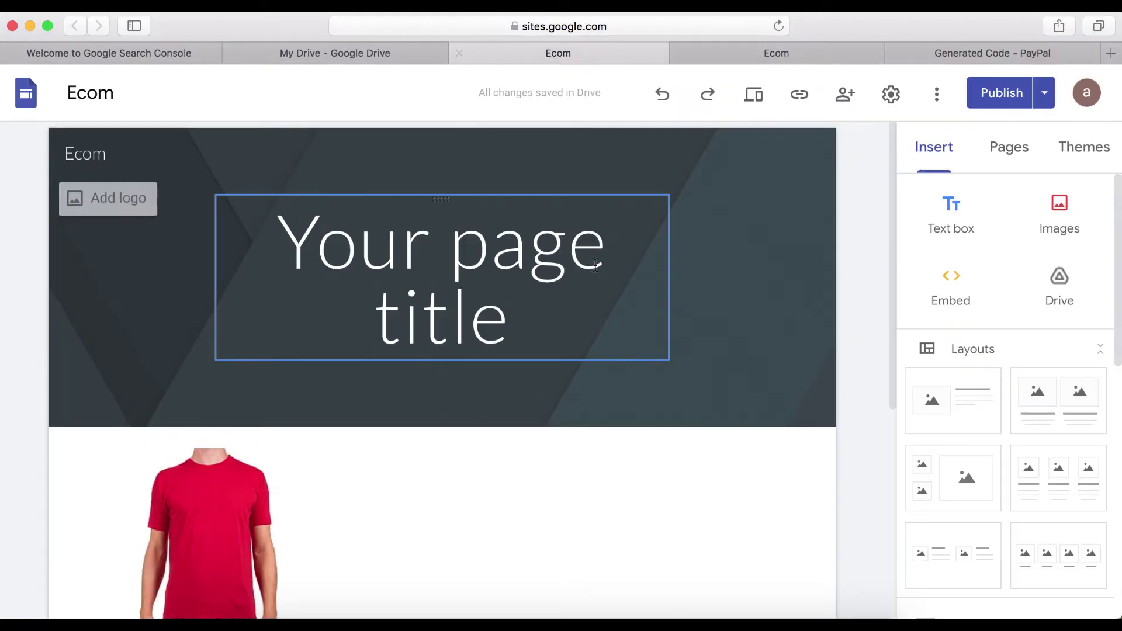
pyautogui.scroll(-6, 602, 432)
pyautogui.hotkey('ctrl', 'Tab')
pyautogui.hotkey('ctrl', 'Tab')
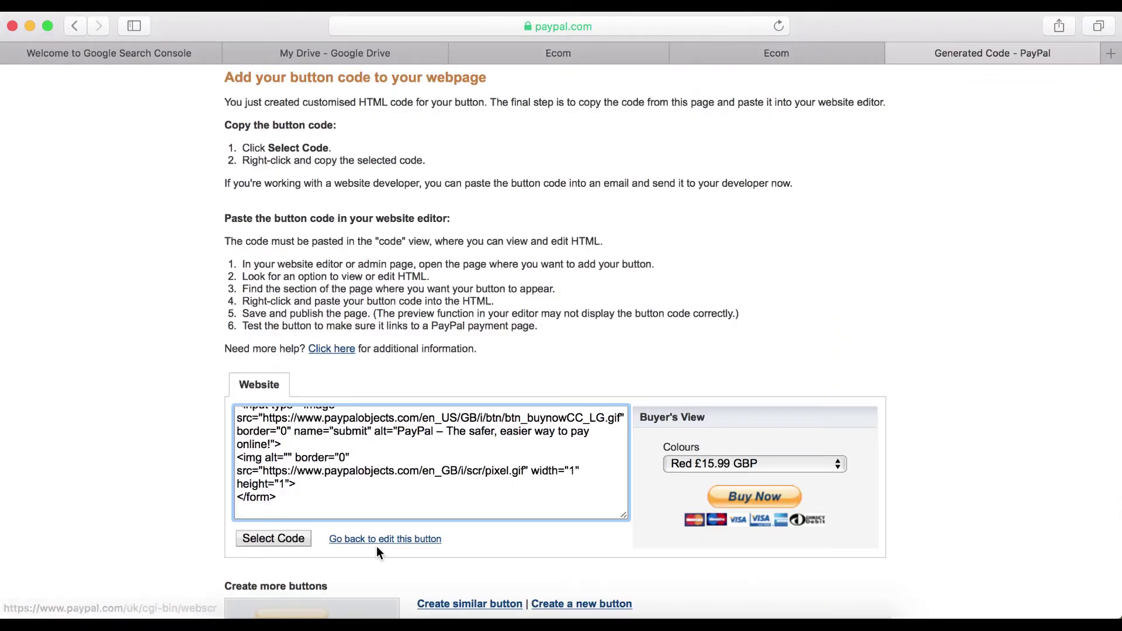
pyautogui.scroll(-2, 381, 544)
# - Reopen the Men's Tshirt button for editing and remove its Colours drop-down
pyautogui.click(376, 494)
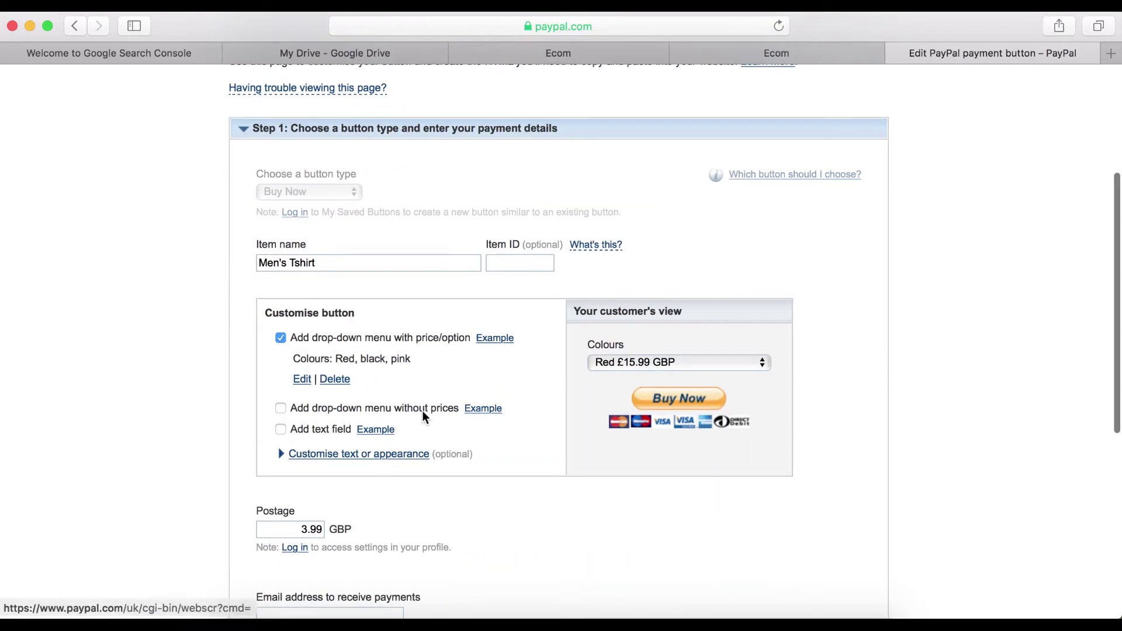
pyautogui.scroll(-2, 331, 335)
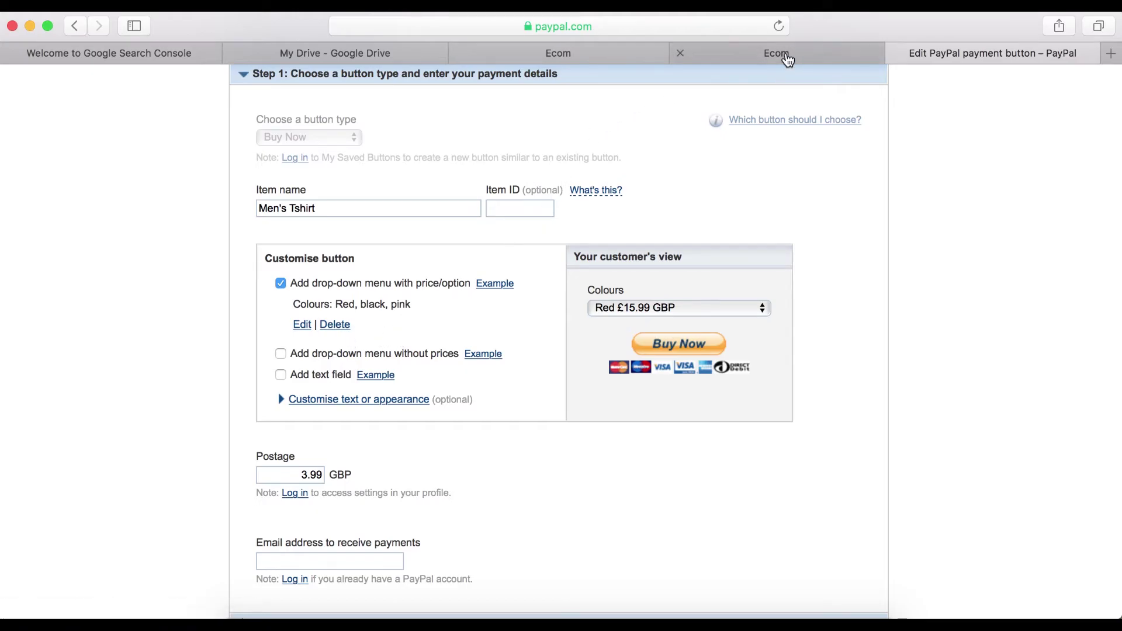
pyautogui.click(785, 54)
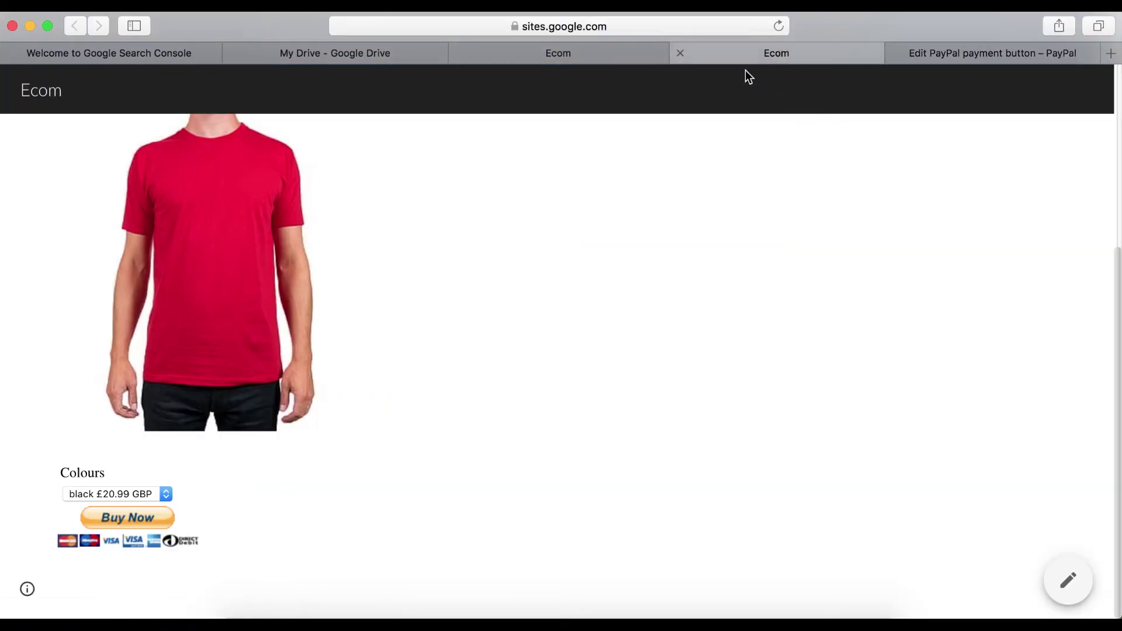
pyautogui.click(166, 496)
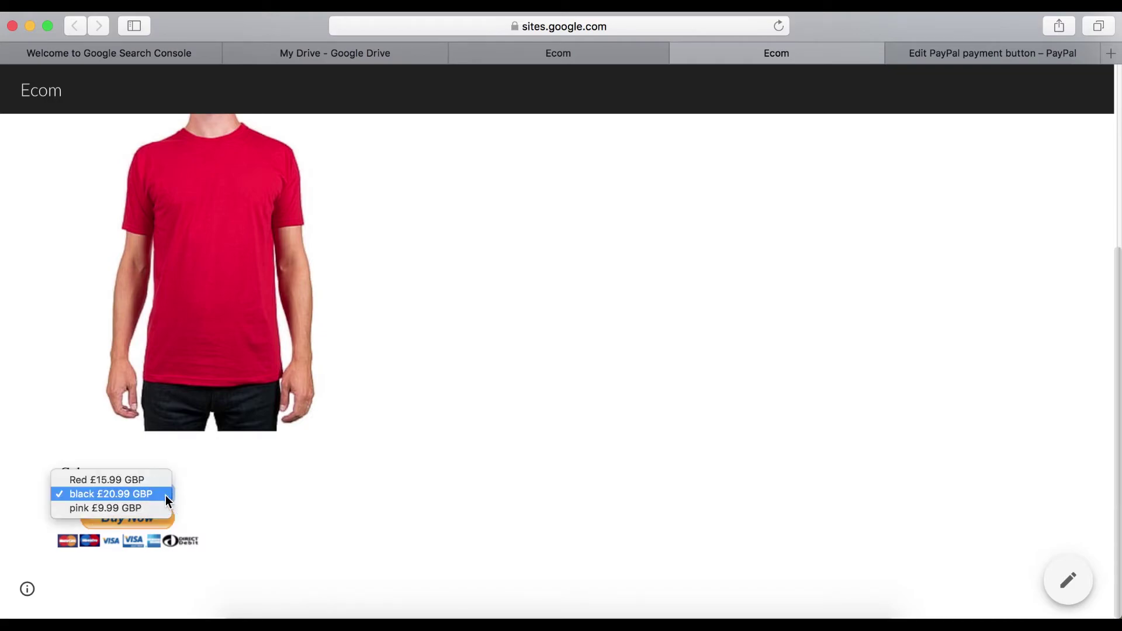
pyautogui.click(123, 496)
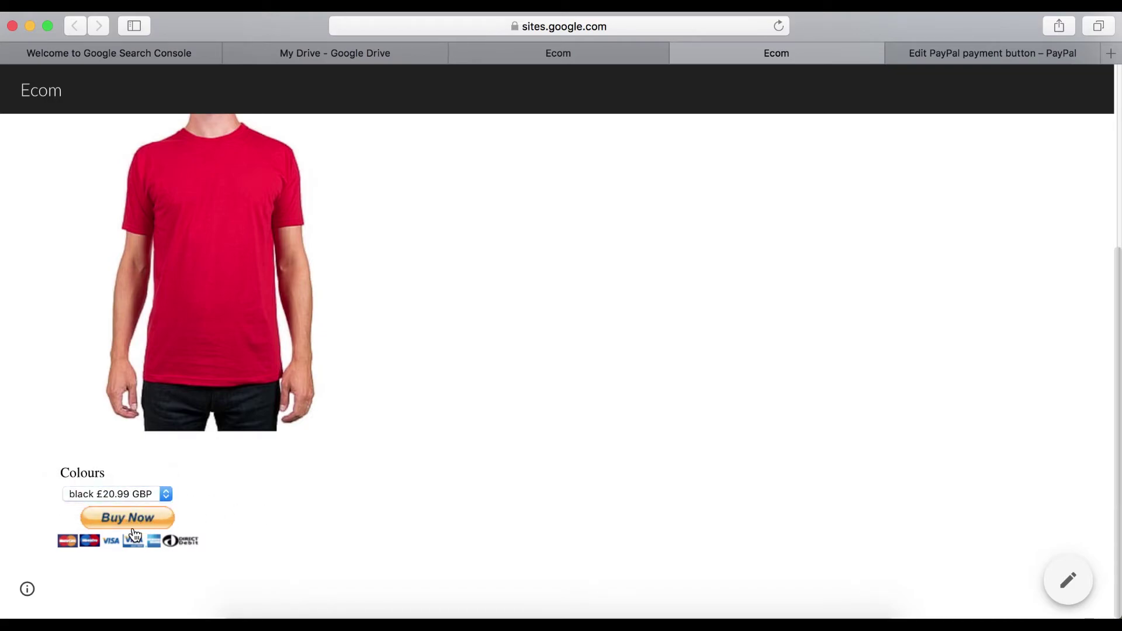
pyautogui.hotkey('ctrl', 'Tab')
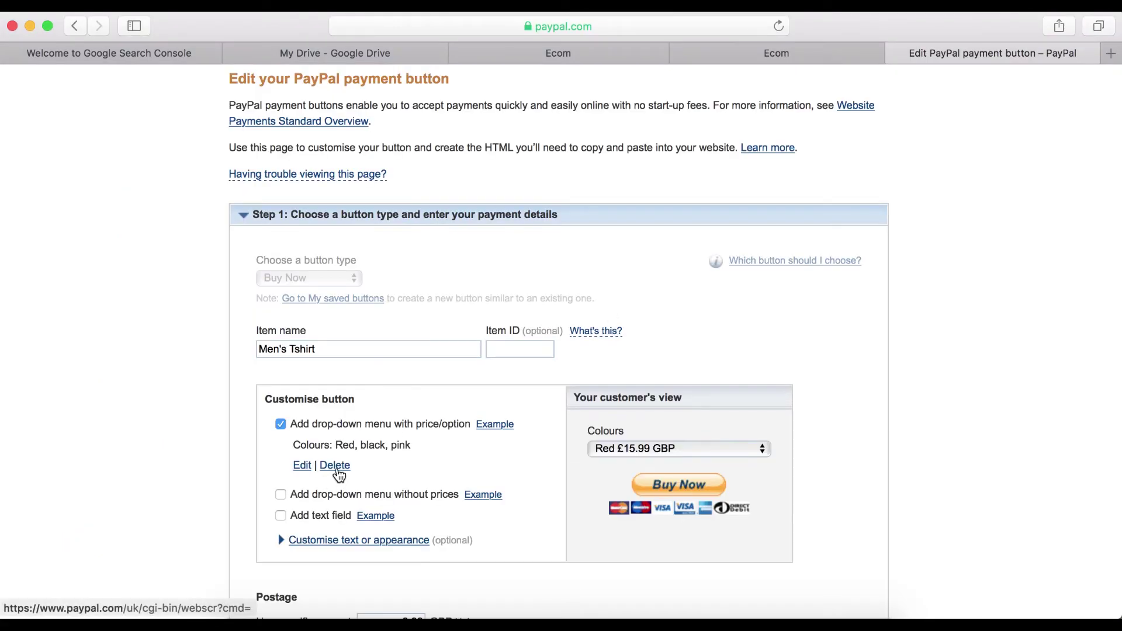
pyautogui.click(334, 466)
# - Give the Men's Tshirt button a single 10 GBP price and save the changes
pyautogui.click(282, 396)
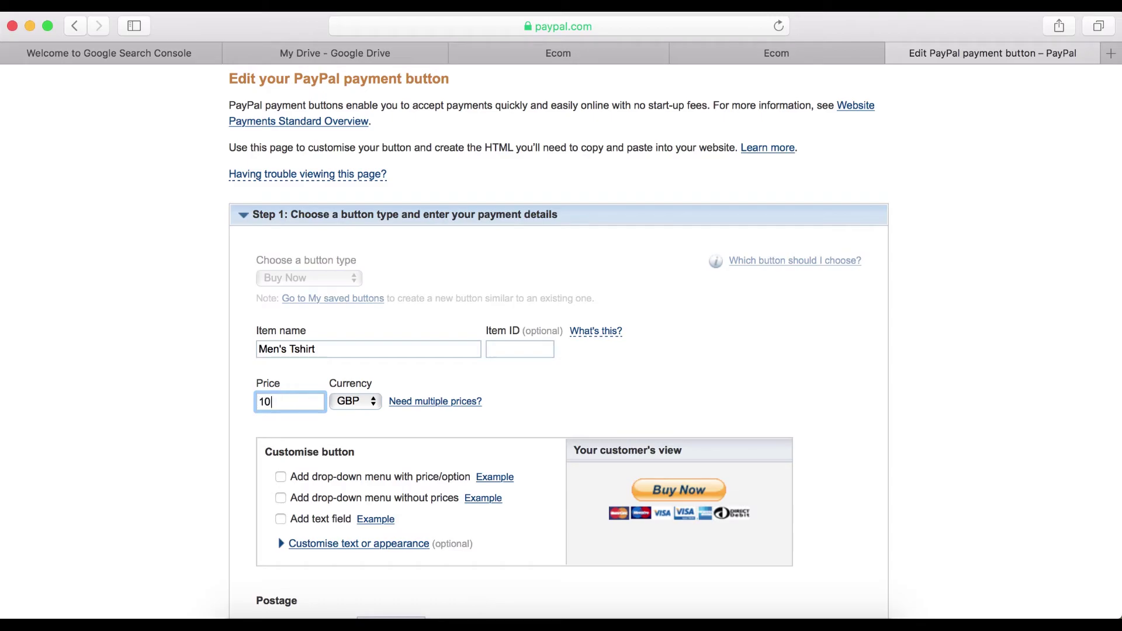
pyautogui.scroll(-8, 341, 348)
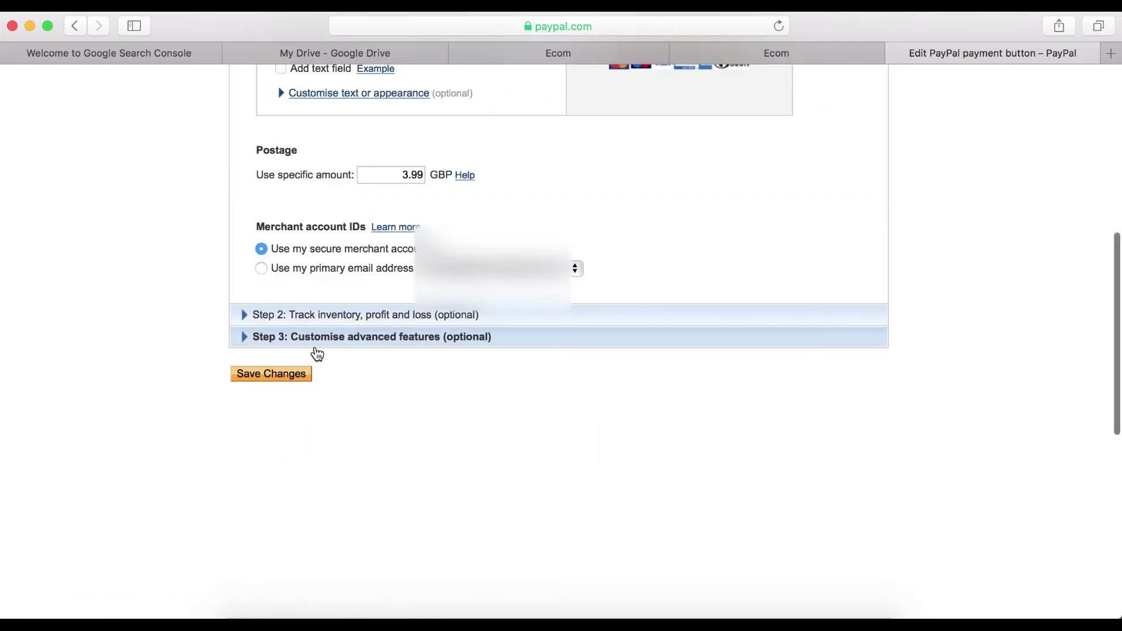
pyautogui.click(315, 348)
pyautogui.scroll(-5, 333, 188)
pyautogui.scroll(7, 346, 213)
pyautogui.scroll(-5, 349, 221)
pyautogui.scroll(-5, 349, 220)
pyautogui.click(277, 141)
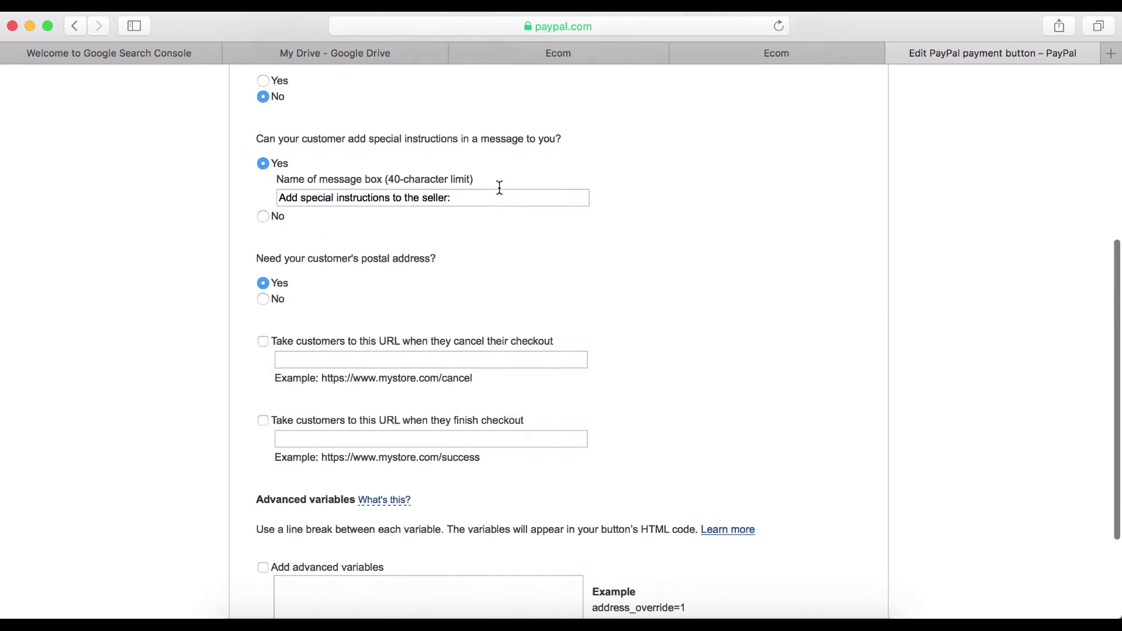
pyautogui.scroll(2, 293, 348)
pyautogui.scroll(-4, 444, 350)
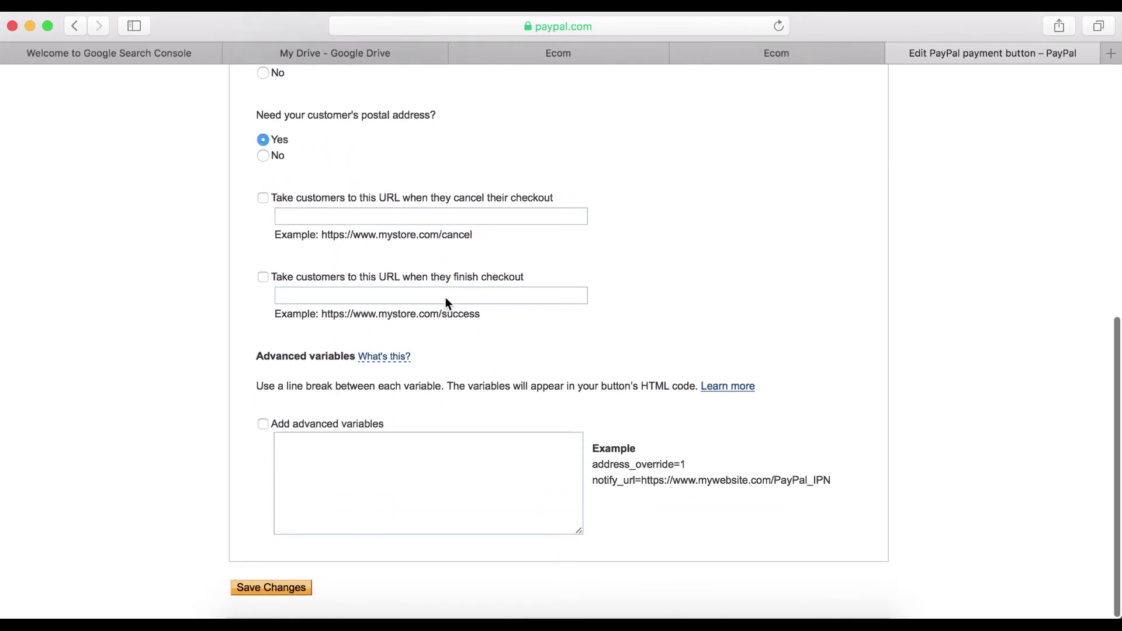
pyautogui.click(279, 588)
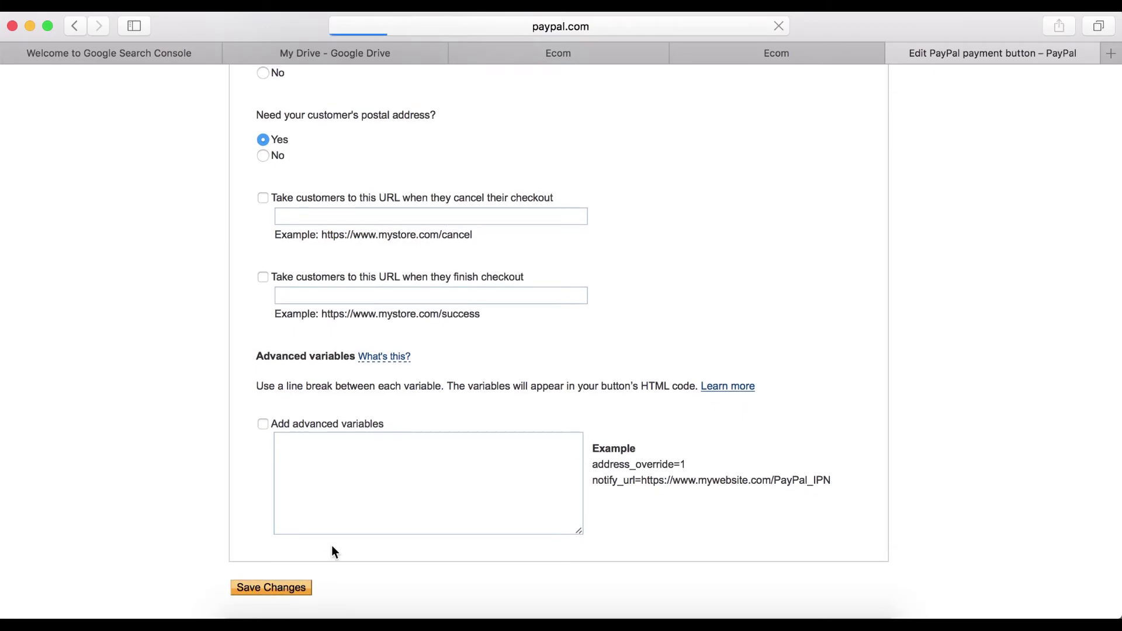
# - Copy the button's email payment URL from the generated code page
pyautogui.scroll(5, 323, 515)
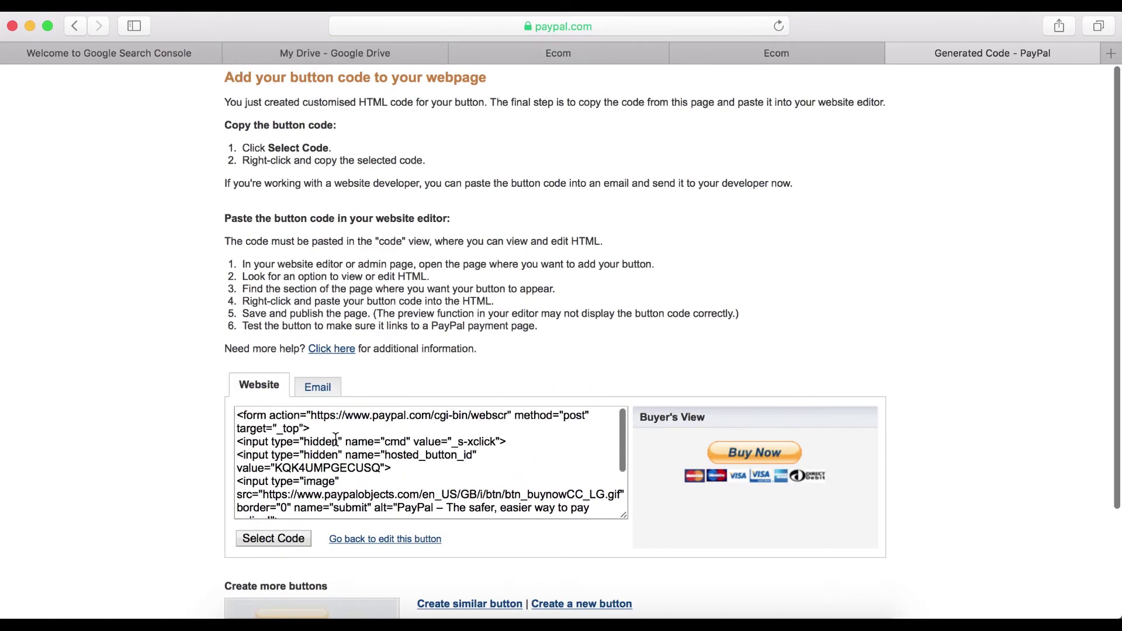
pyautogui.moveTo(238, 416); pyautogui.dragTo(342, 535)
pyautogui.click(367, 457)
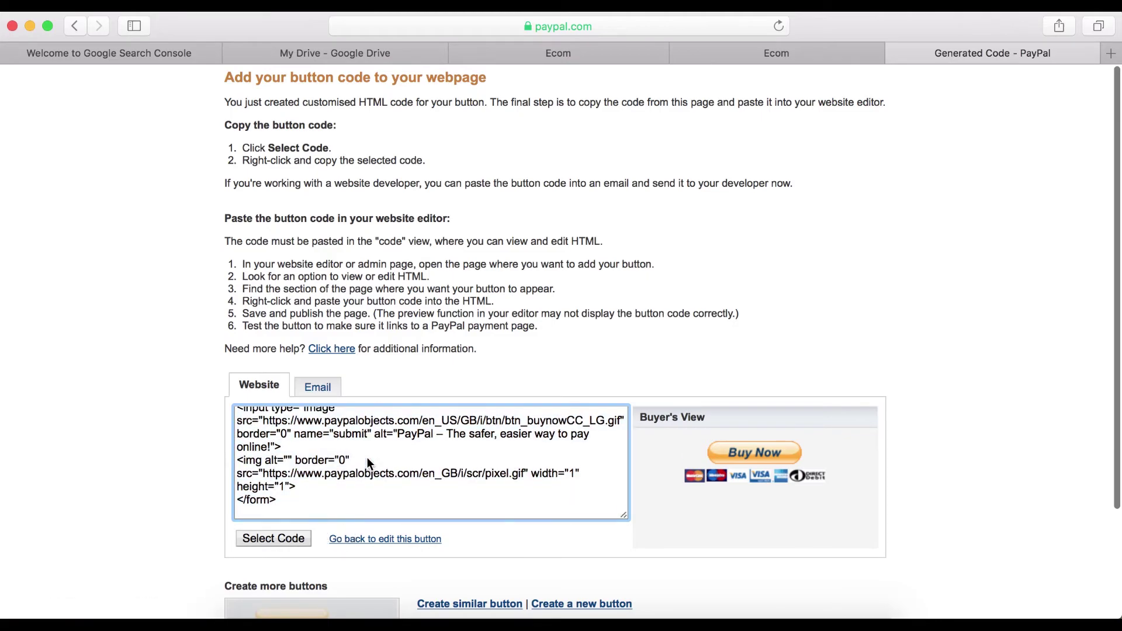
pyautogui.scroll(5, 367, 457)
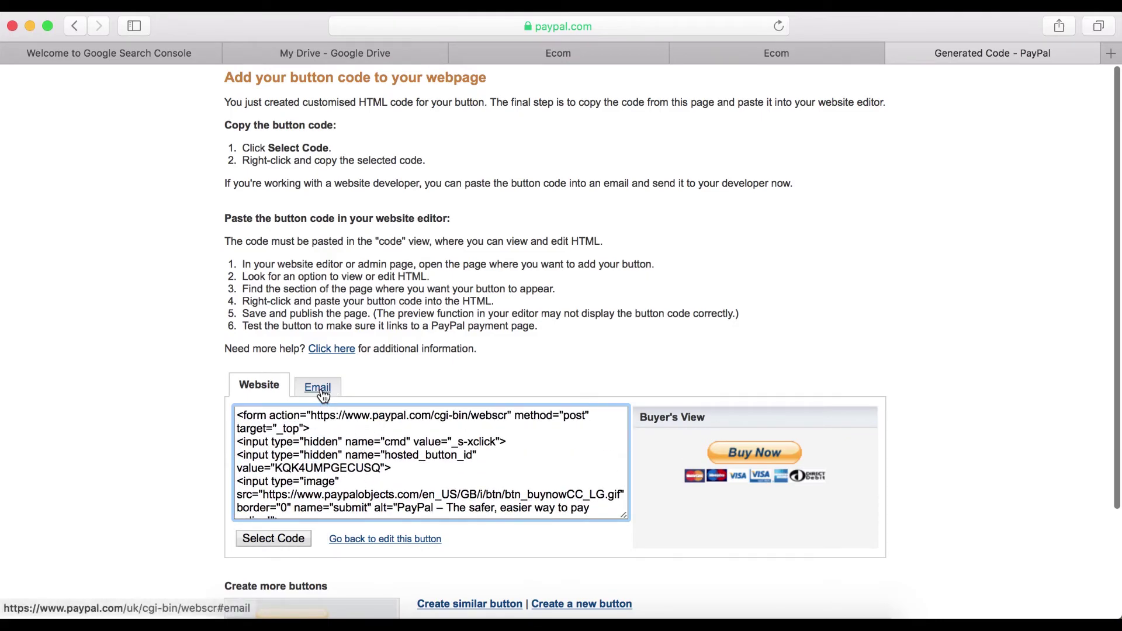
pyautogui.click(320, 387)
pyautogui.tripleClick(335, 414)
pyautogui.rightClick(338, 419)
pyautogui.click(369, 432)
pyautogui.click(415, 443)
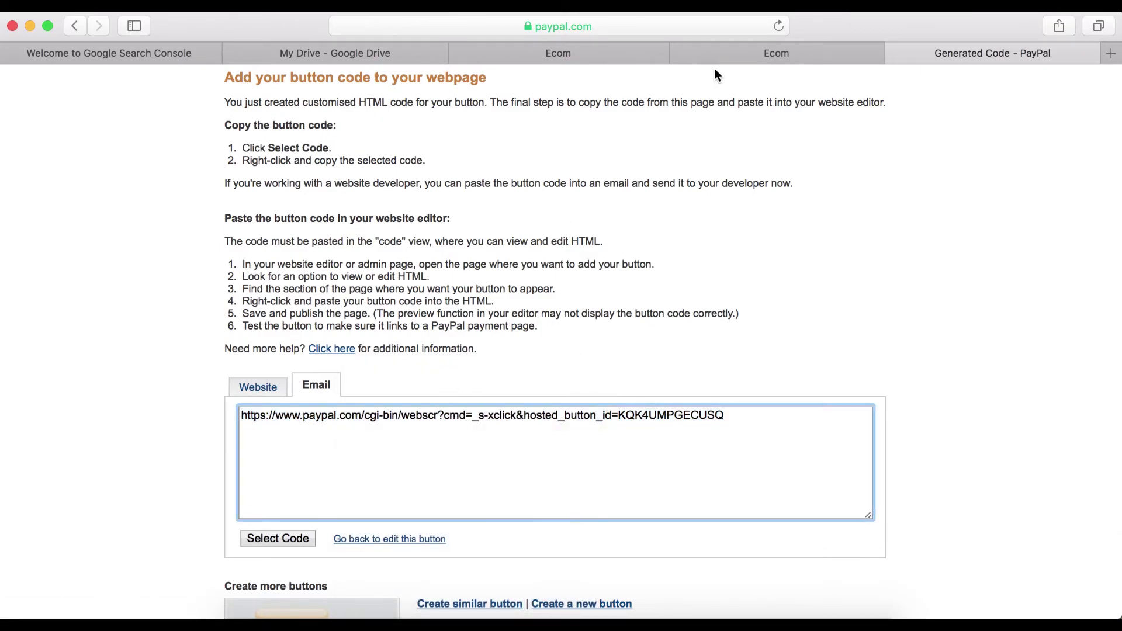
pyautogui.click(615, 53)
# - Insert a Google Sites button named 'Buy Now' linked to the pasted PayPal payment URL
pyautogui.scroll(3, 462, 348)
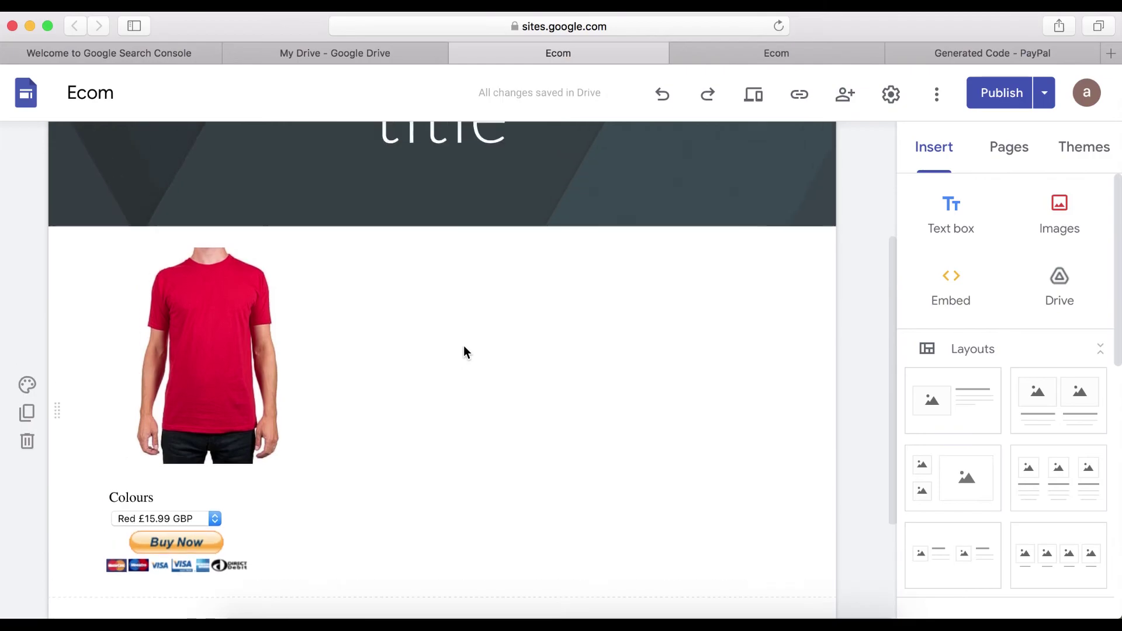
pyautogui.scroll(-3, 231, 446)
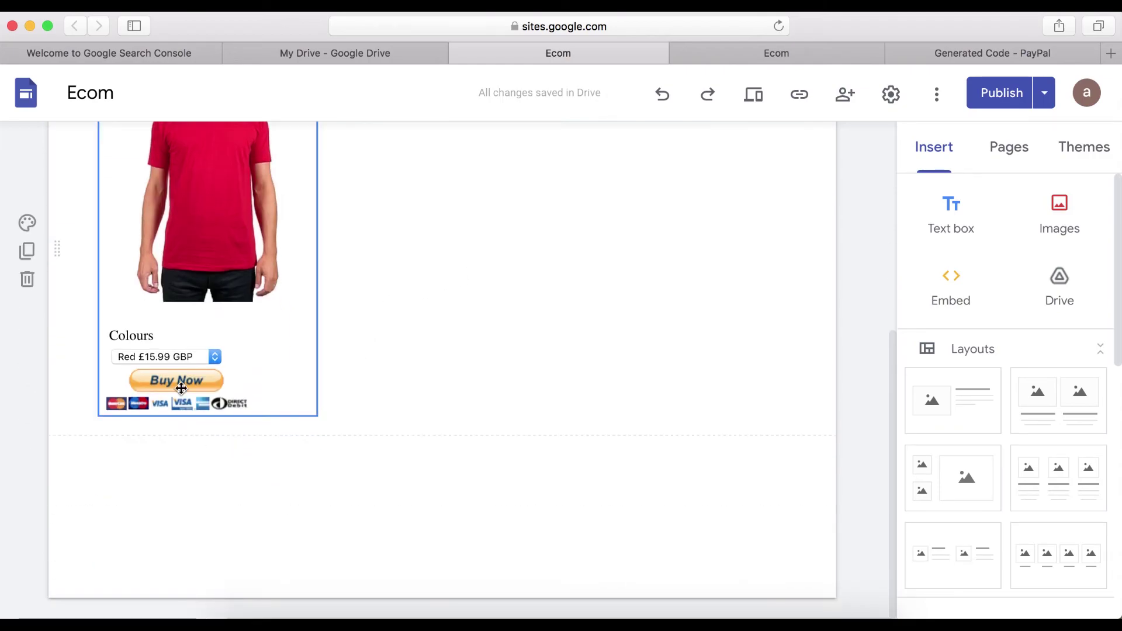
pyautogui.scroll(1, 518, 282)
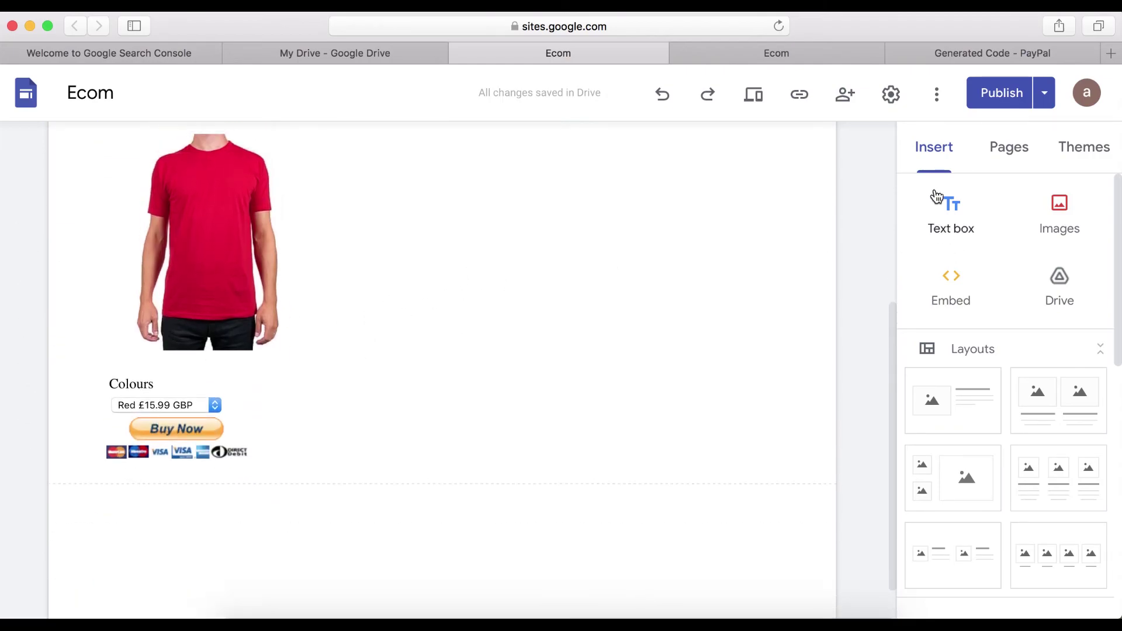
pyautogui.scroll(-3, 957, 298)
pyautogui.scroll(-3, 971, 475)
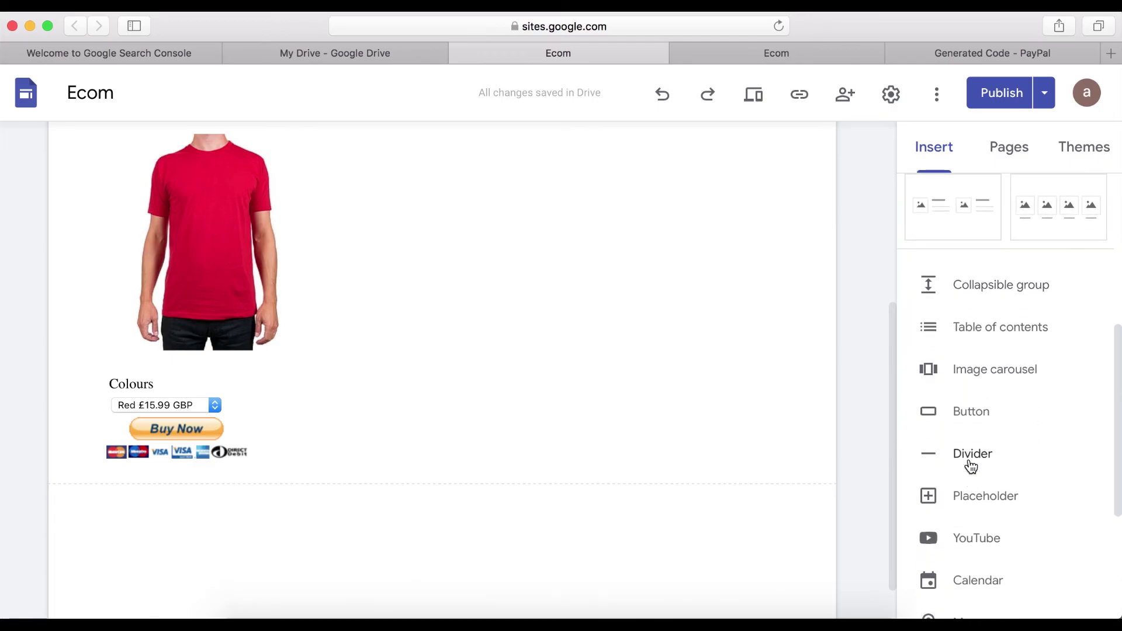
pyautogui.click(970, 417)
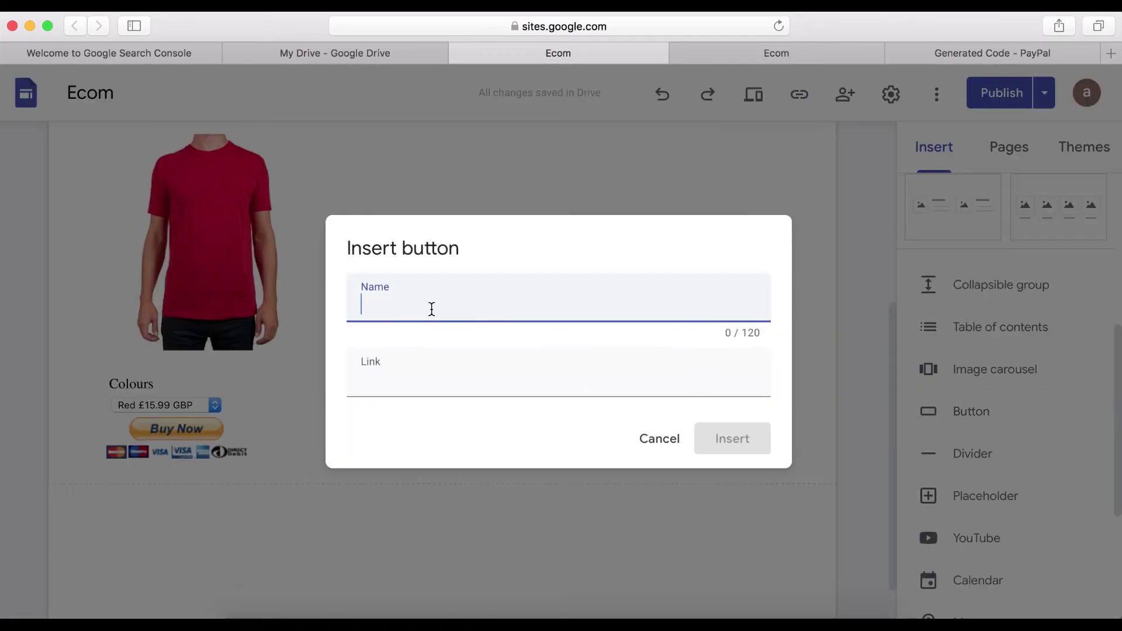
pyautogui.write('Buy Now')
pyautogui.click(422, 372)
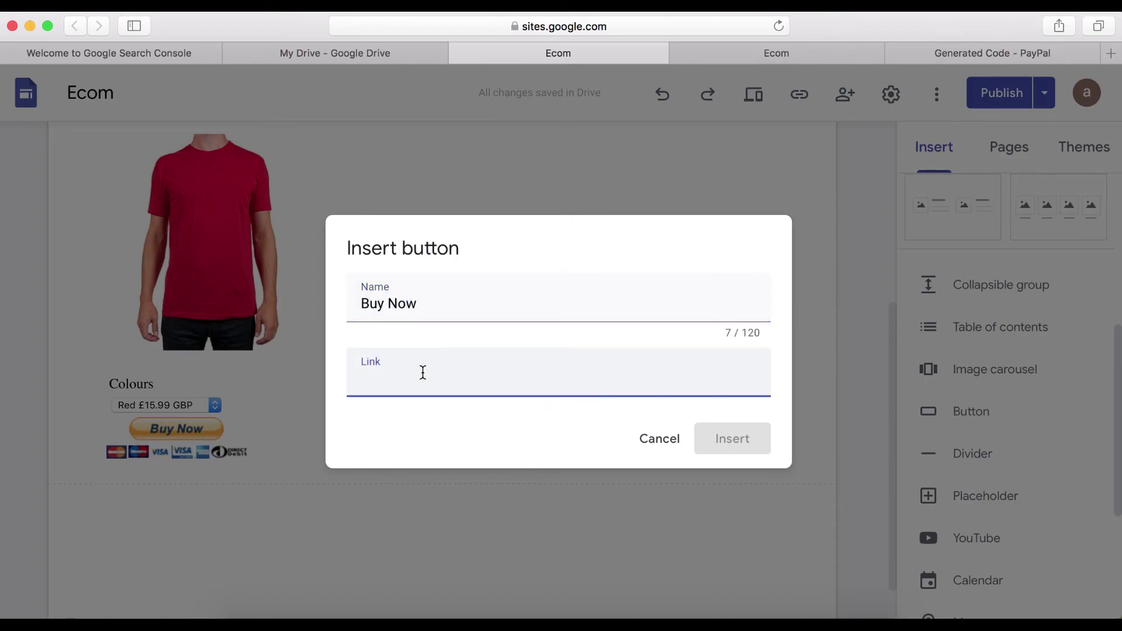
pyautogui.press('super+v')
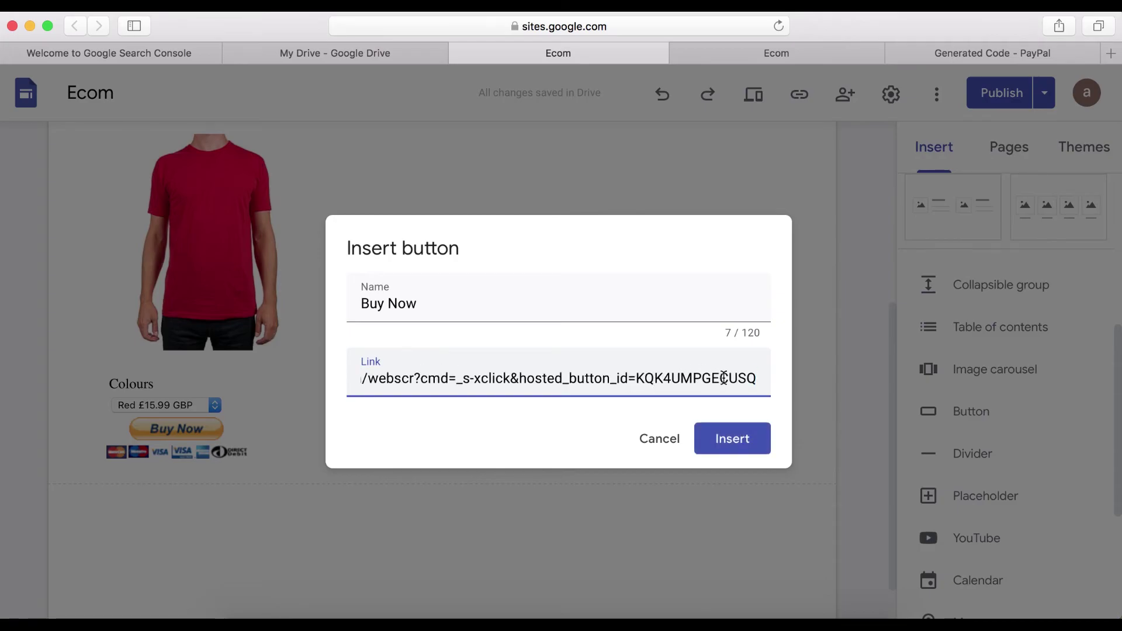
pyautogui.click(728, 450)
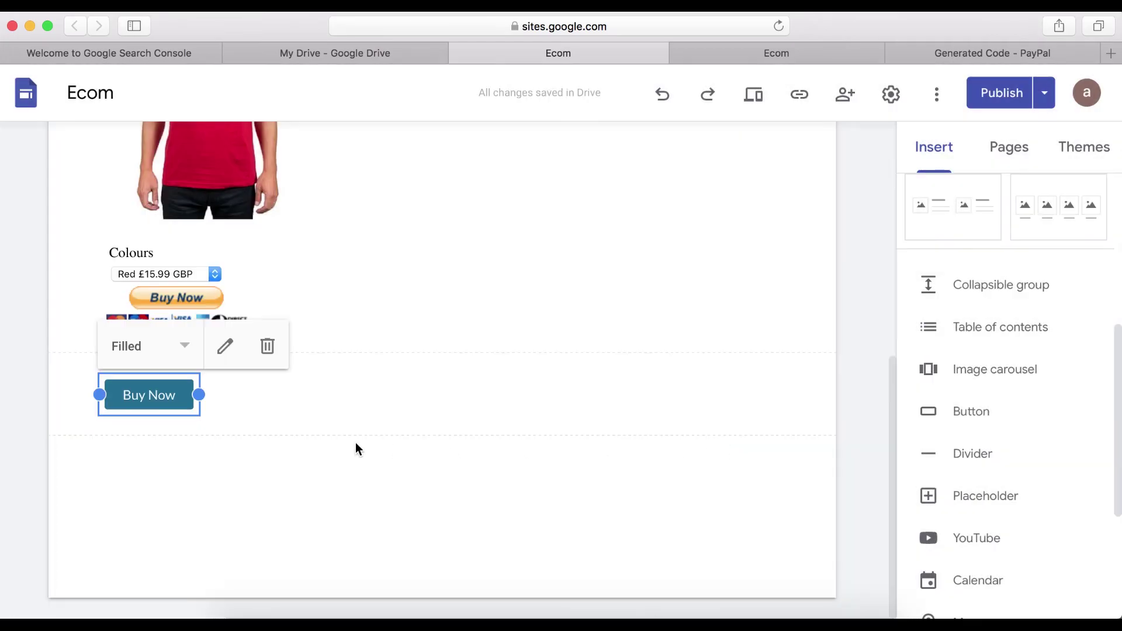
# - Move the Buy Now button directly beneath the red T-shirt image
pyautogui.moveTo(155, 396); pyautogui.dragTo(348, 253)
pyautogui.scroll(3, 383, 331)
pyautogui.moveTo(371, 343); pyautogui.dragTo(201, 534)
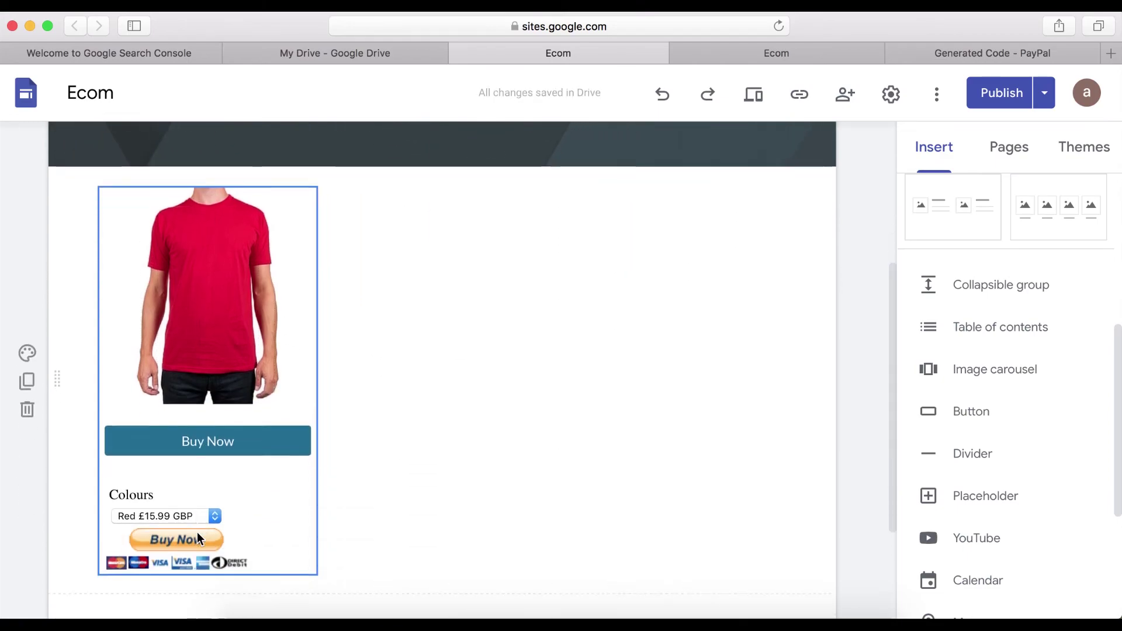
pyautogui.scroll(-2, 199, 538)
# - Delete the old PayPal embed and review the site changes for publishing
pyautogui.click(201, 440)
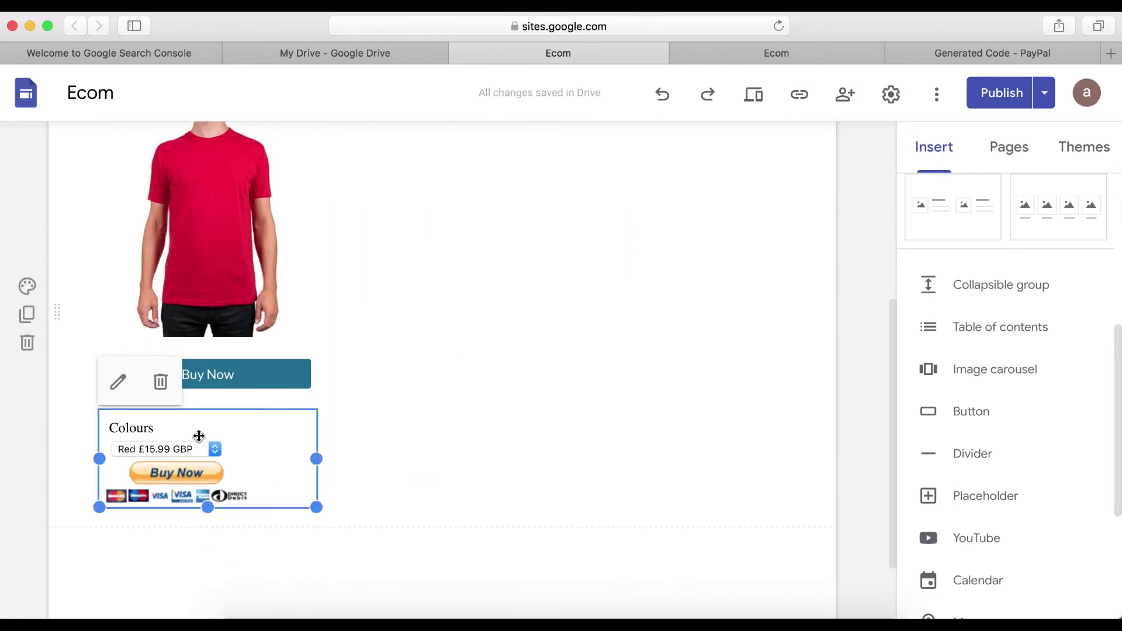
pyautogui.click(160, 380)
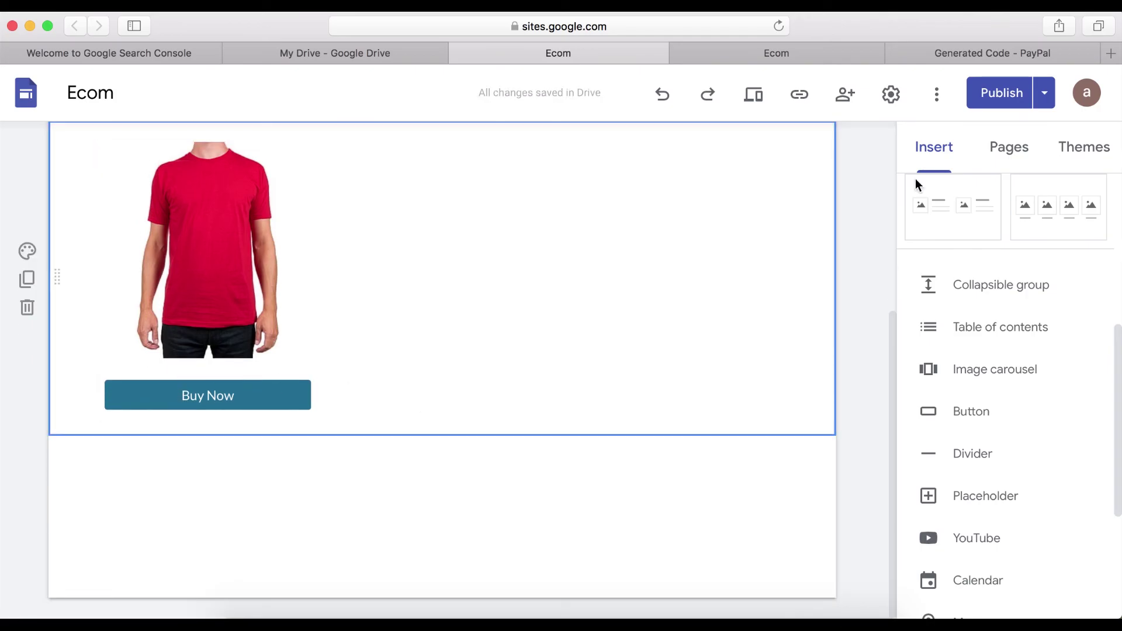
pyautogui.click(1002, 92)
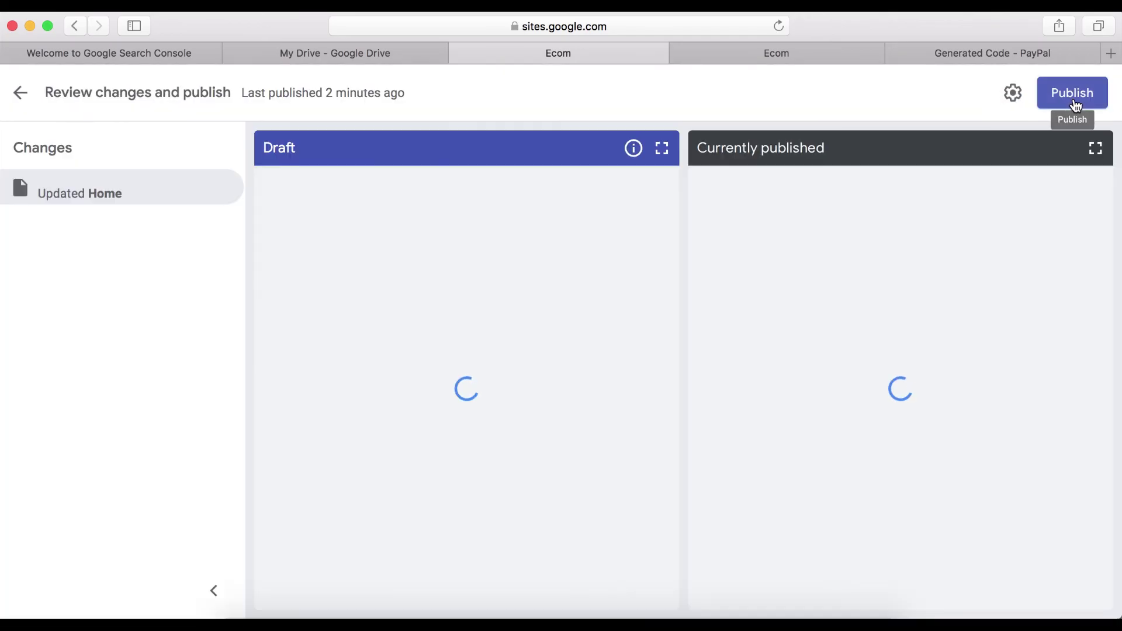
# - Publish the Ecom site, reload the live page, and test that Buy Now opens PayPal checkout
pyautogui.click(1076, 106)
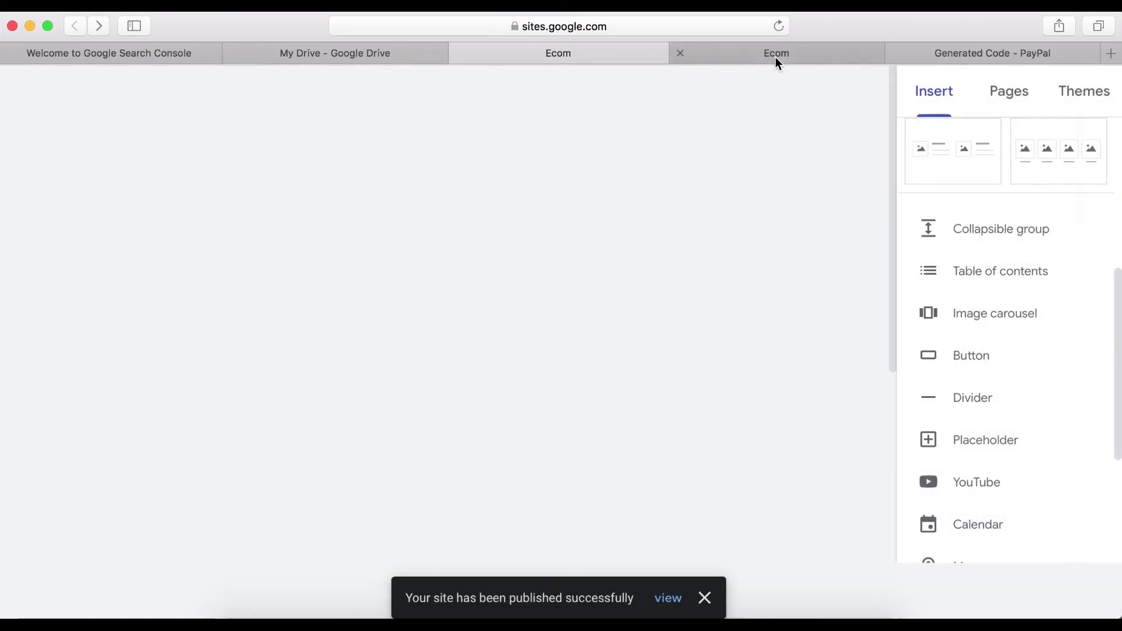
pyautogui.click(775, 58)
pyautogui.click(779, 27)
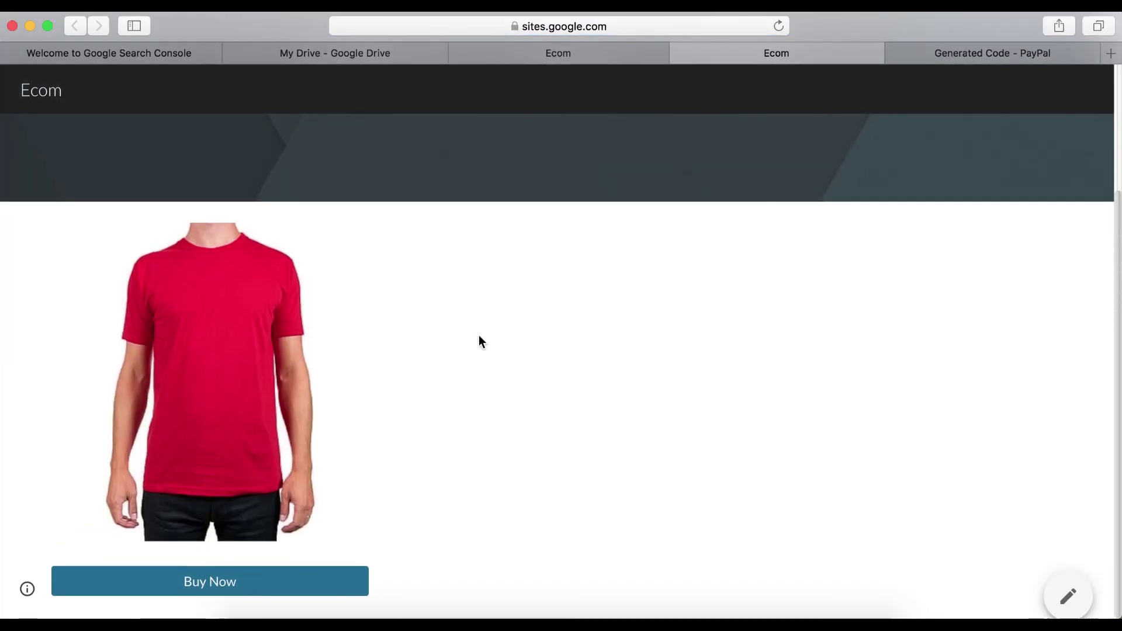
pyautogui.click(212, 592)
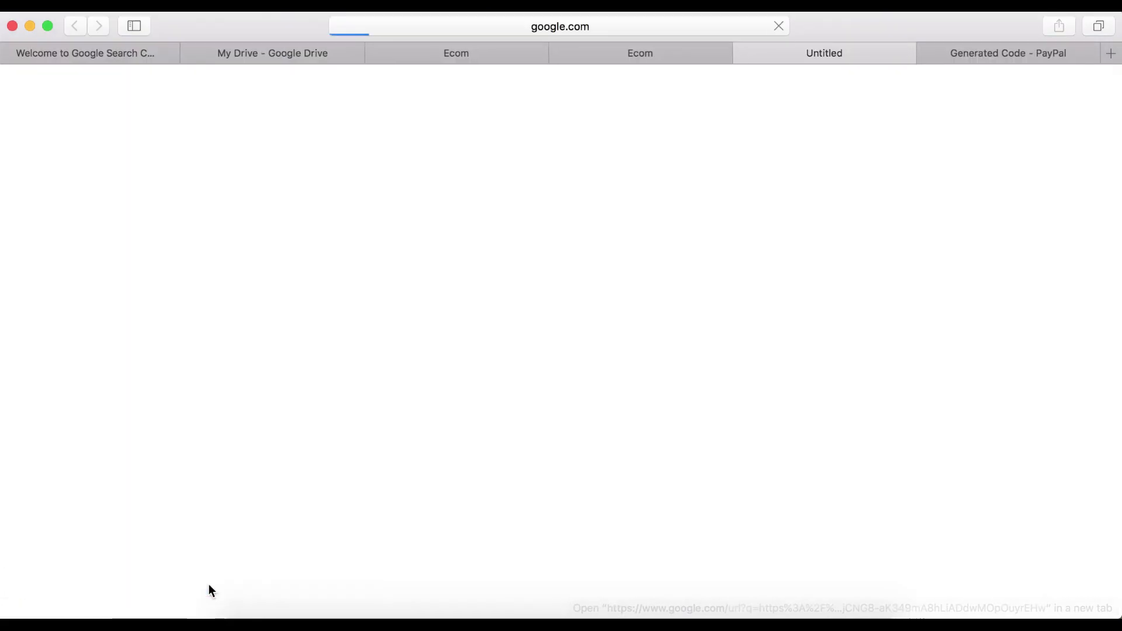